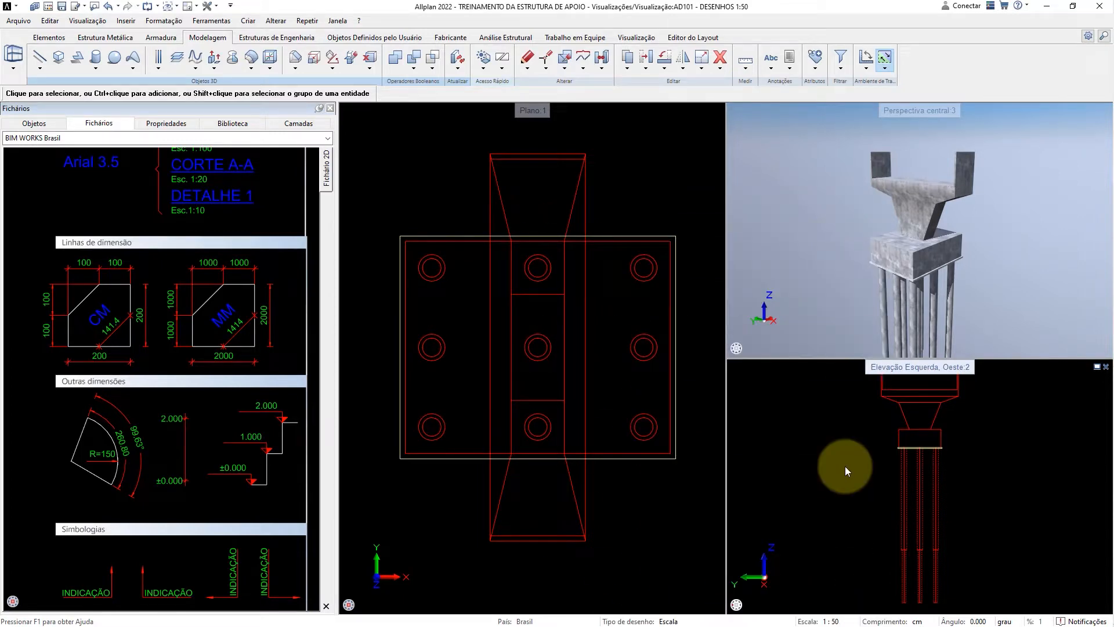
Start a section, load the office favourite "Símbolo de corte.scffnfx" for the cut path and choose the vertical section type.
key("s")
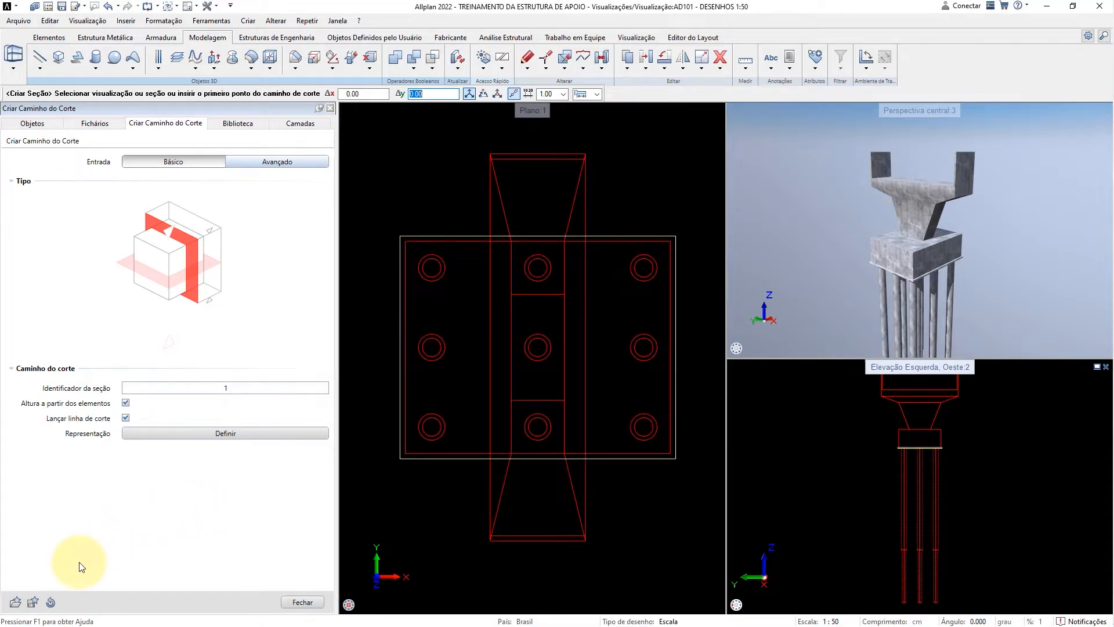
left_click(15, 601)
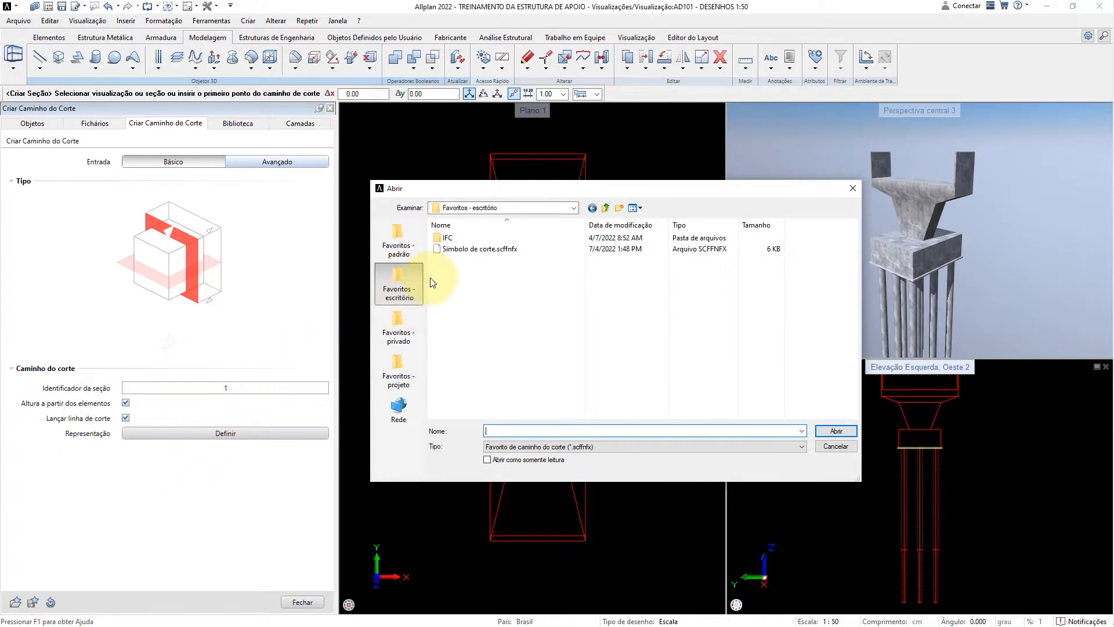
left_click(473, 249)
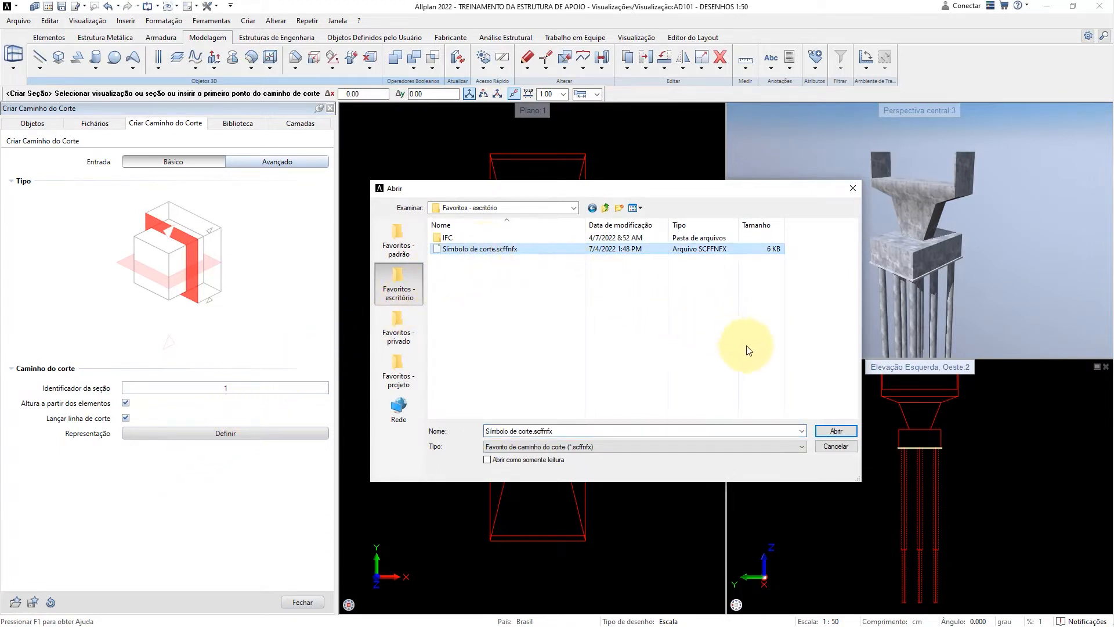
left_click(831, 431)
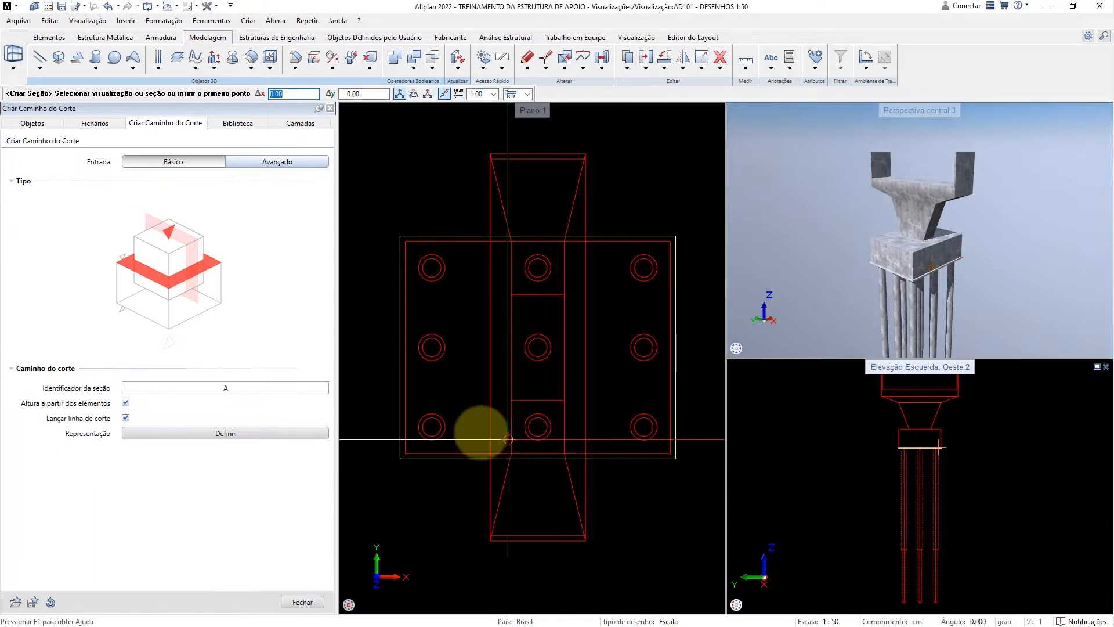
left_click(196, 298)
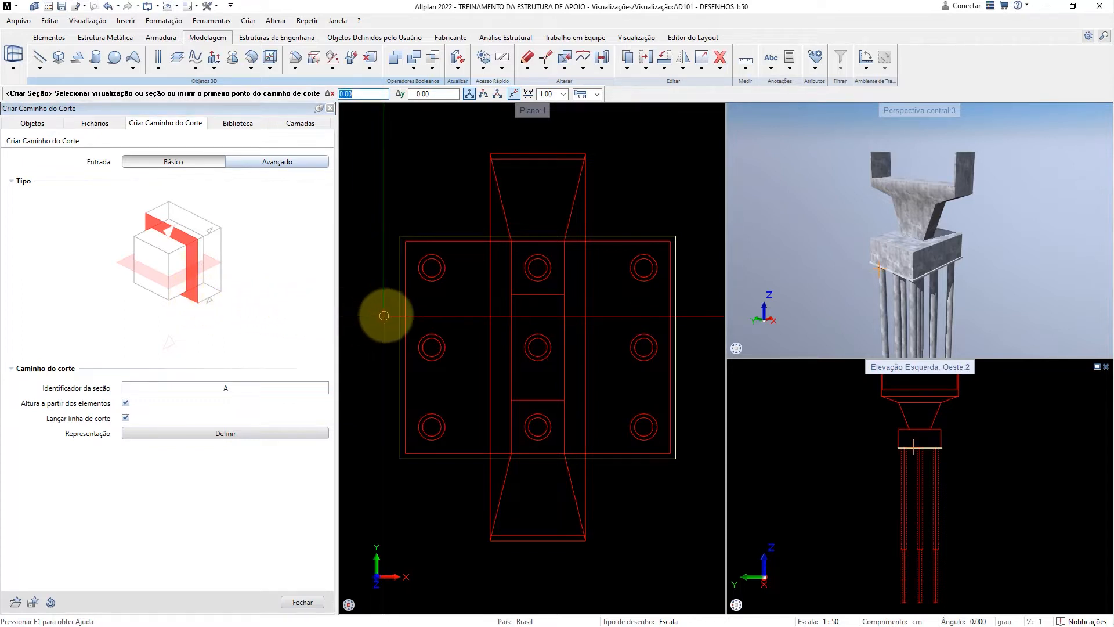
Draw cut path A horizontally between the side midpoints of the pile cap in plan, with its viewing depth reaching the cap's upper-right corner.
left_click(400, 347)
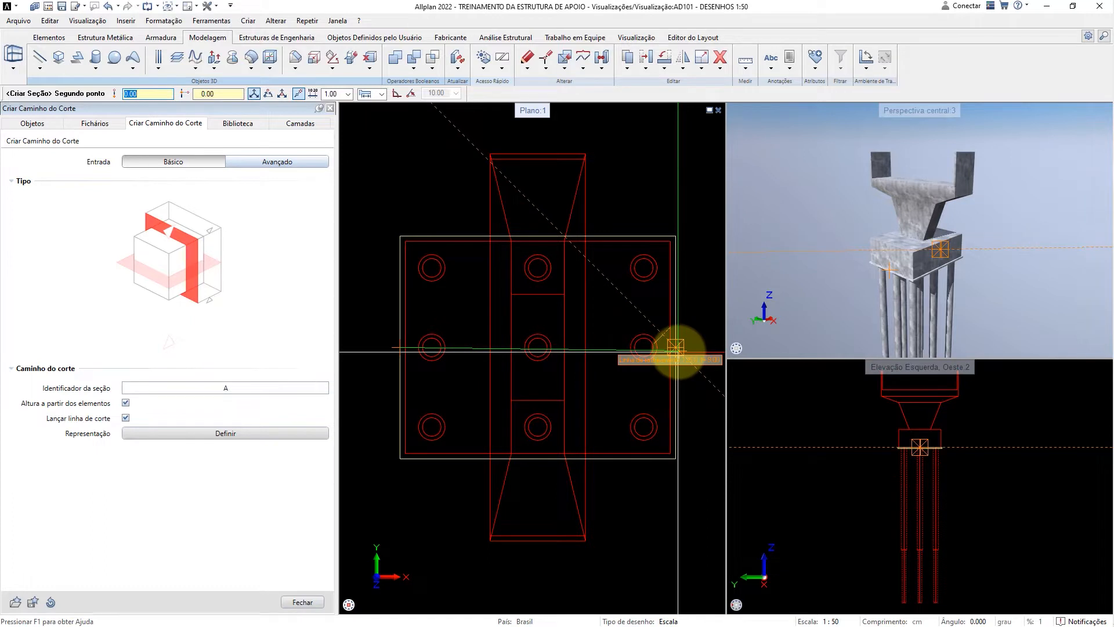
left_click(675, 347)
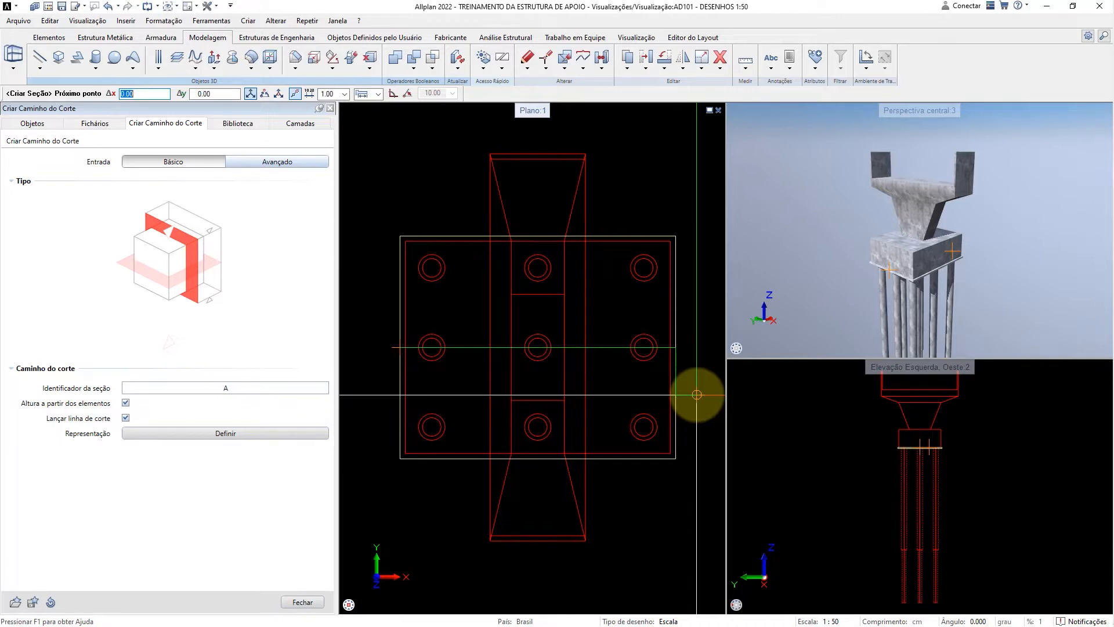
left_click(697, 394)
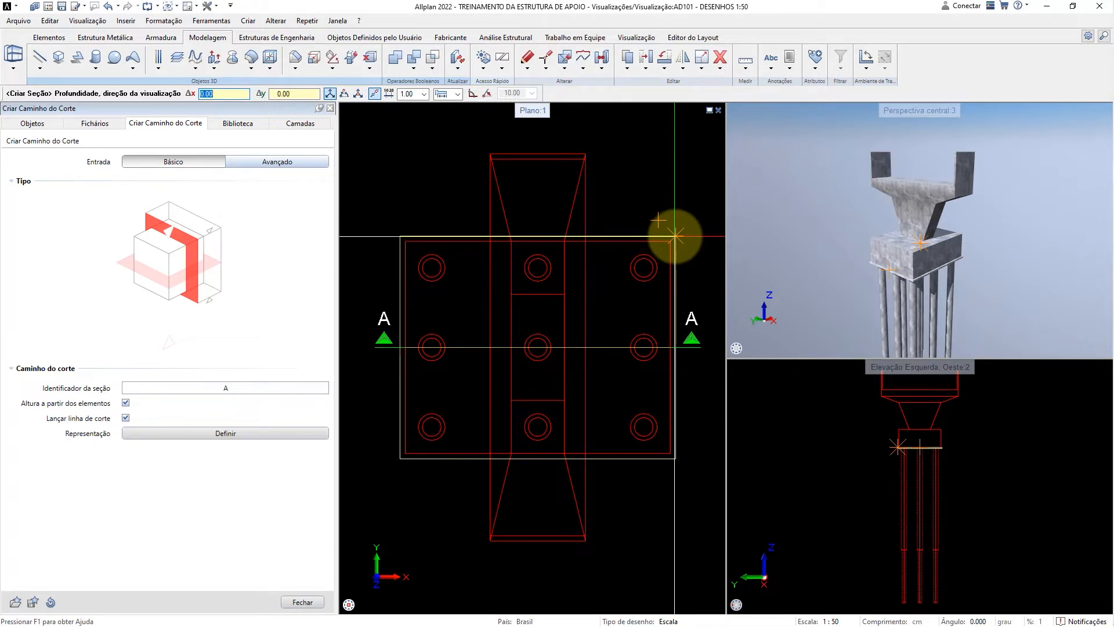
left_click(675, 236)
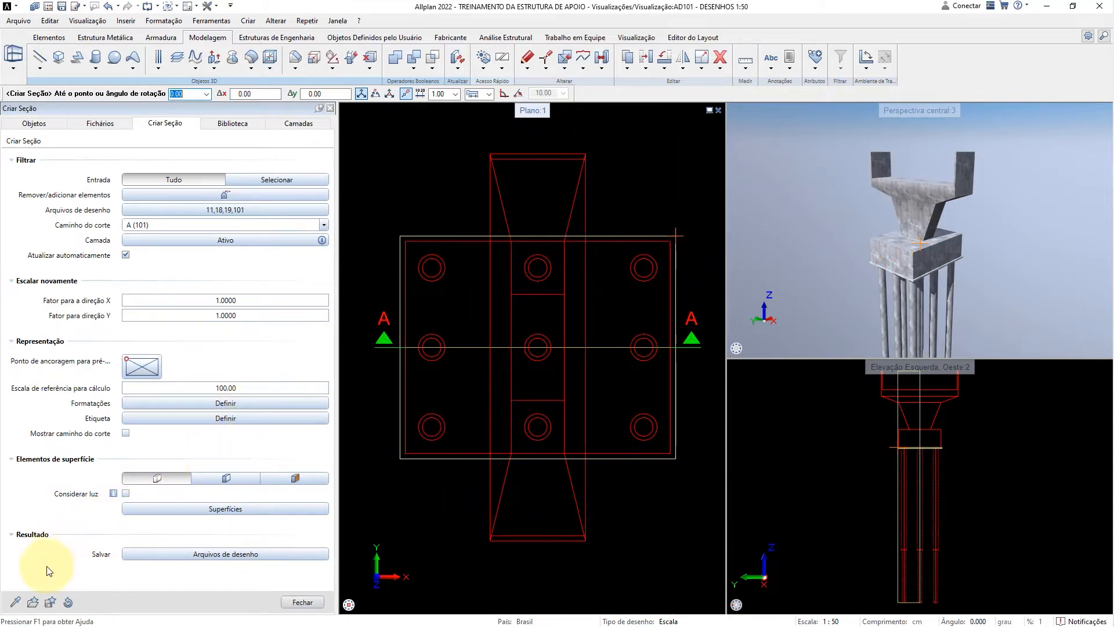
Load the section favourite "Corte de forma (com linhas ocultas).schfnfx" and place section A below the plan of the pile cap.
left_click(32, 601)
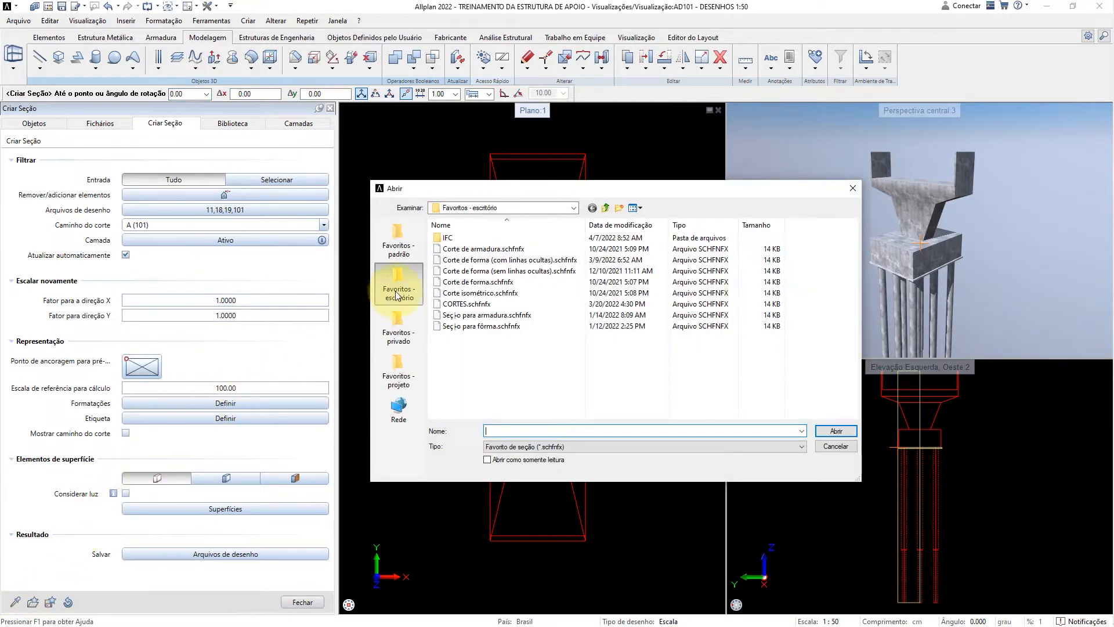
left_click(455, 258)
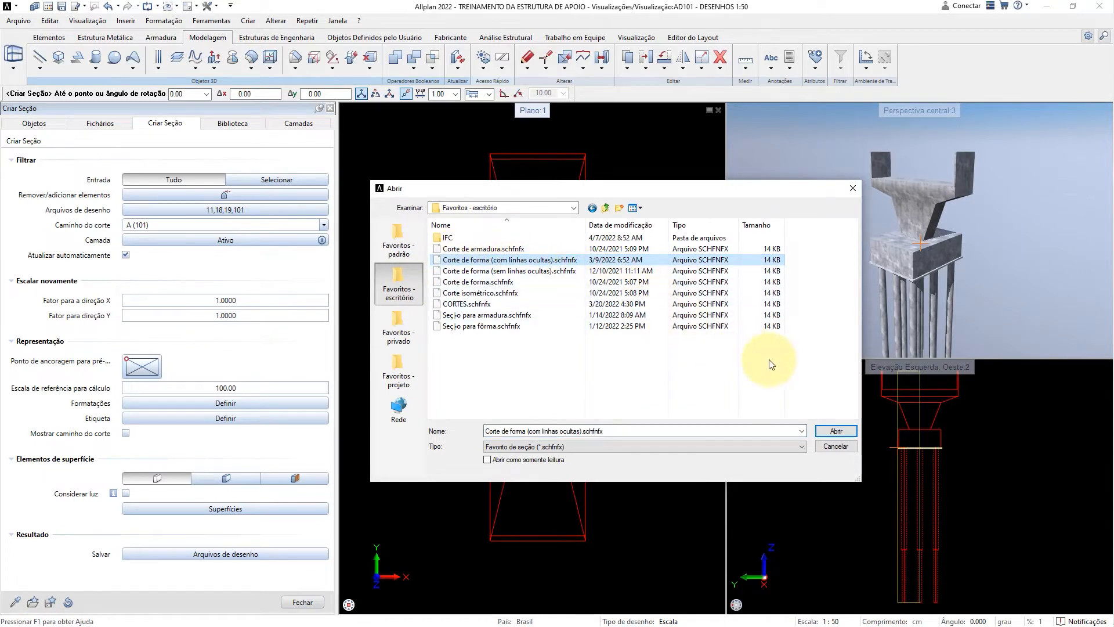
left_click(839, 433)
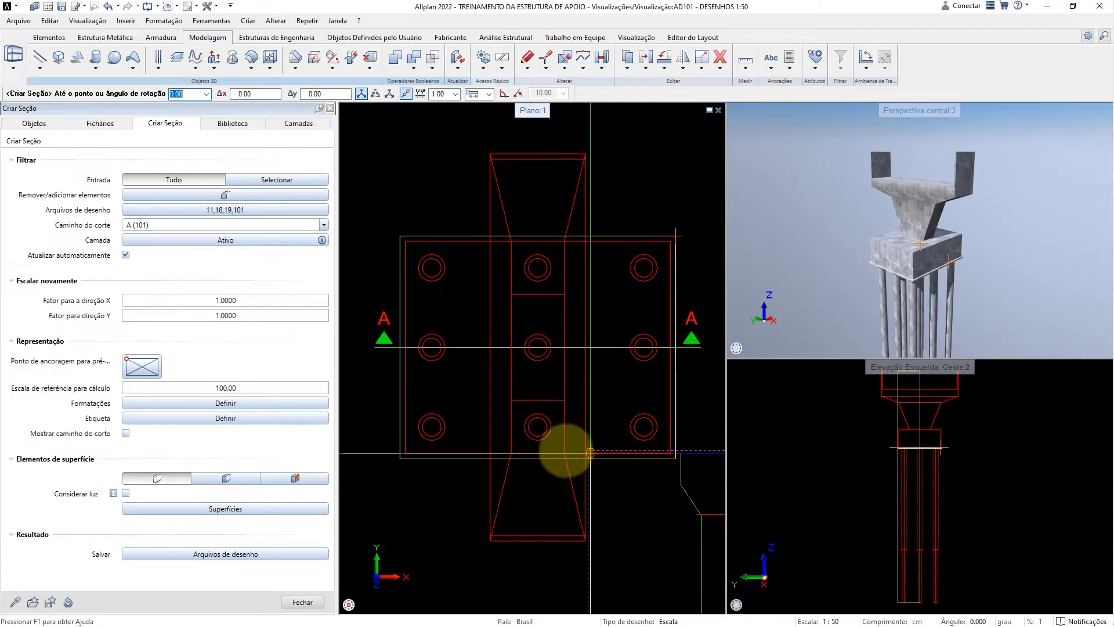
scroll(445, 417, "down", 3)
scroll(445, 416, "down", 5)
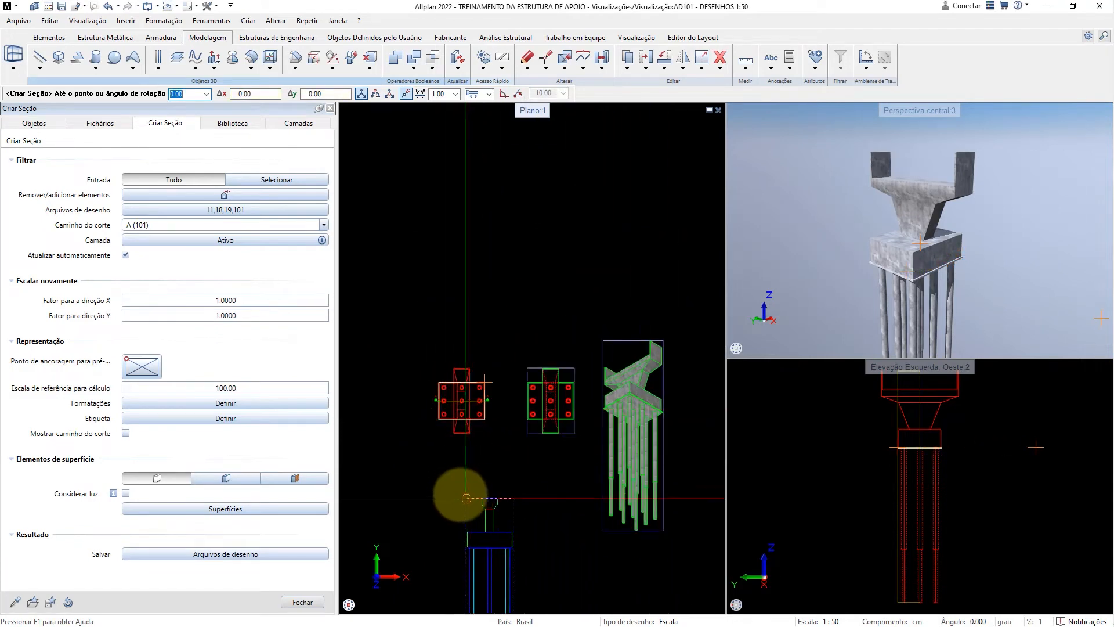
middle_click_drag(450, 415, 467, 291)
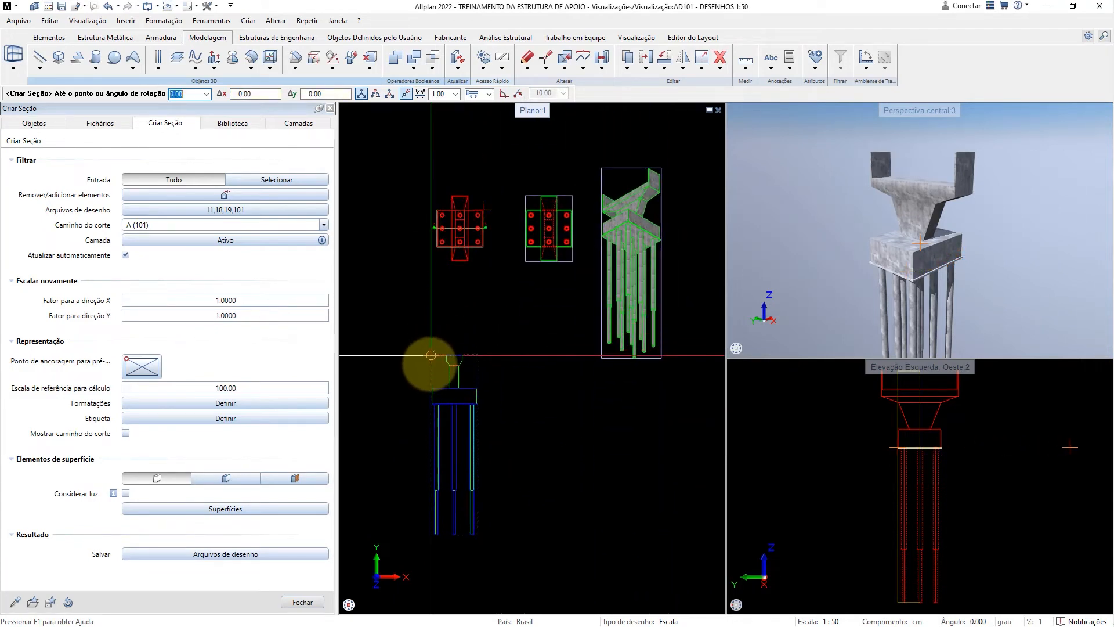
left_click(426, 375)
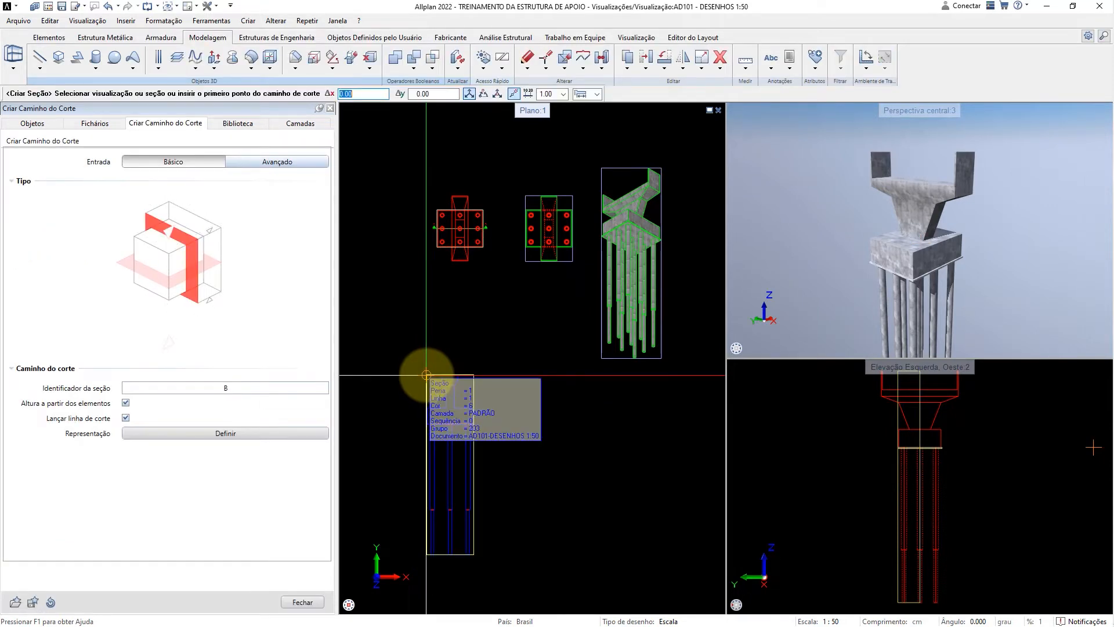
key("Escape")
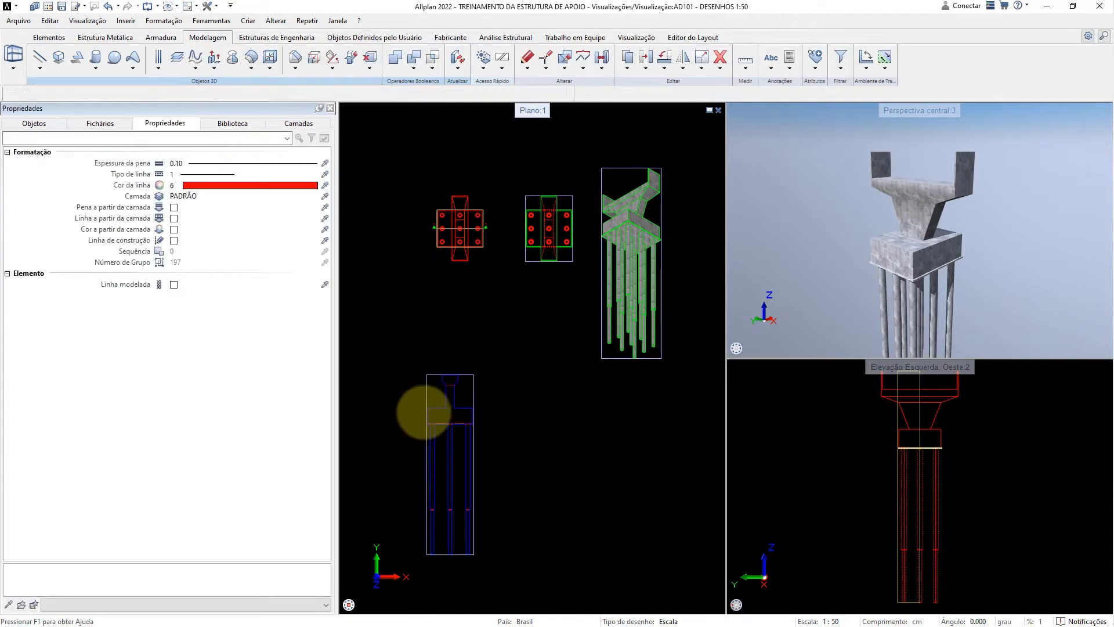
scroll(420, 419, "up", 1)
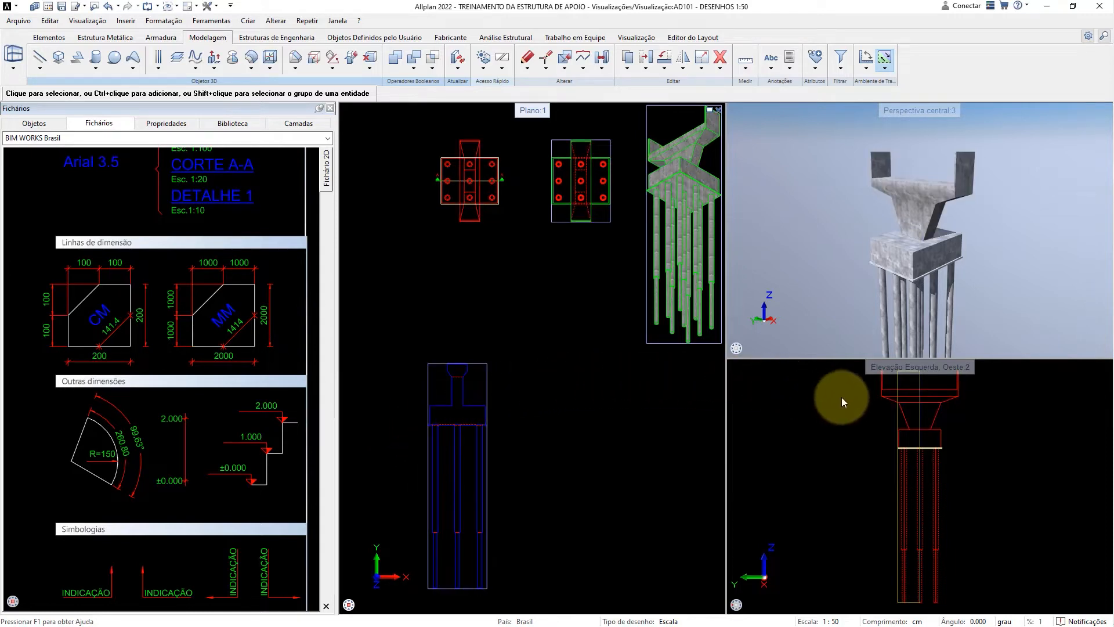
Examine the modification settings of cut path A and those of the placed section without changing them.
double_click(897, 418)
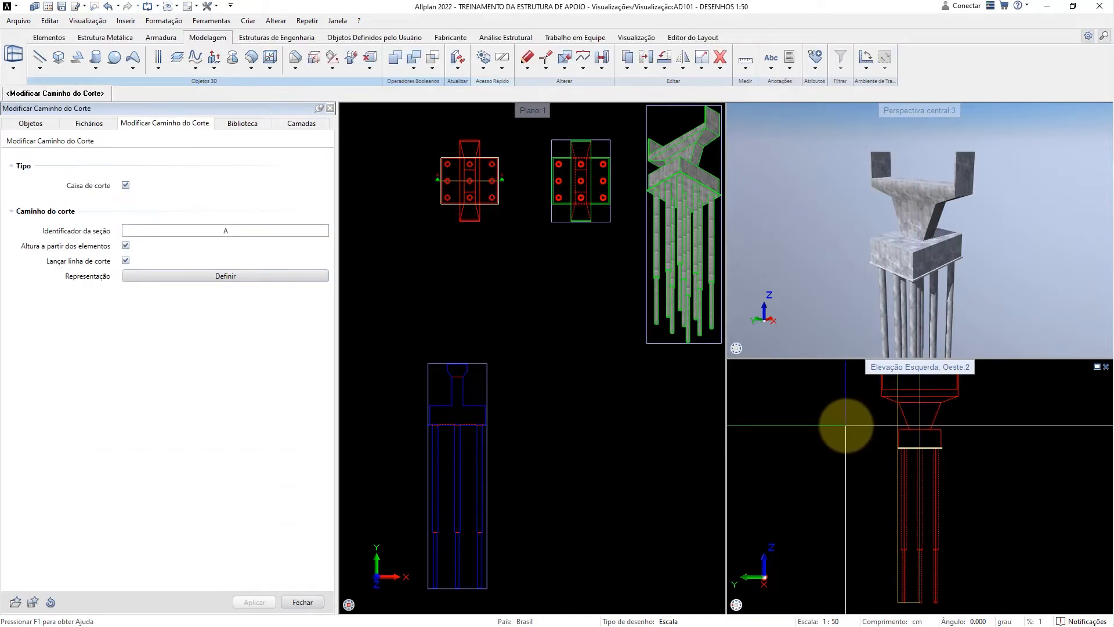
key("Escape")
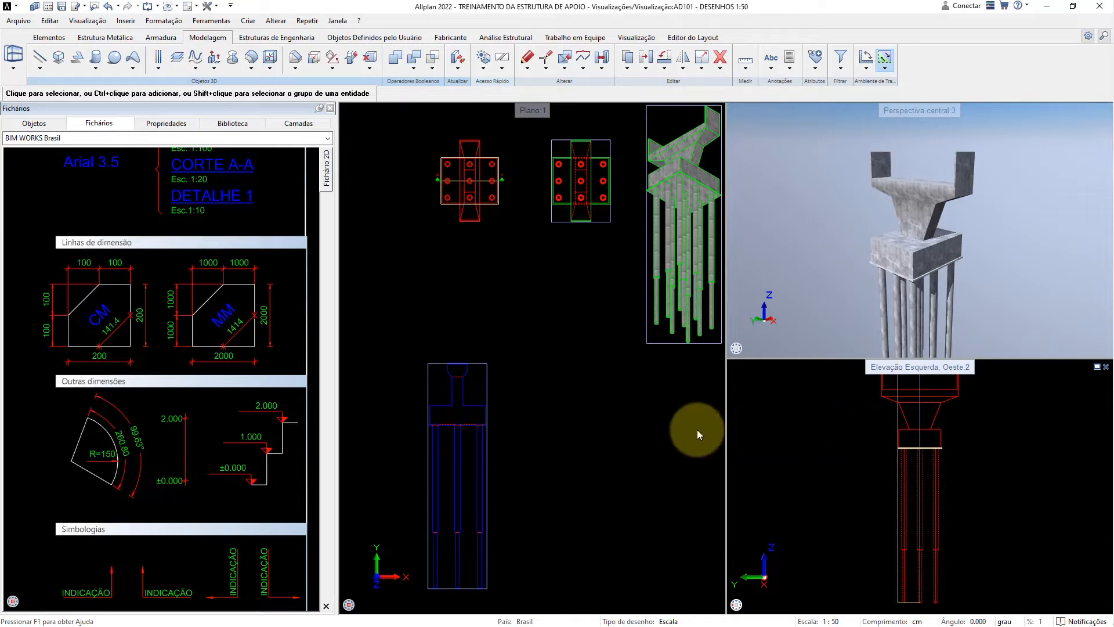
mouse_move(483, 395)
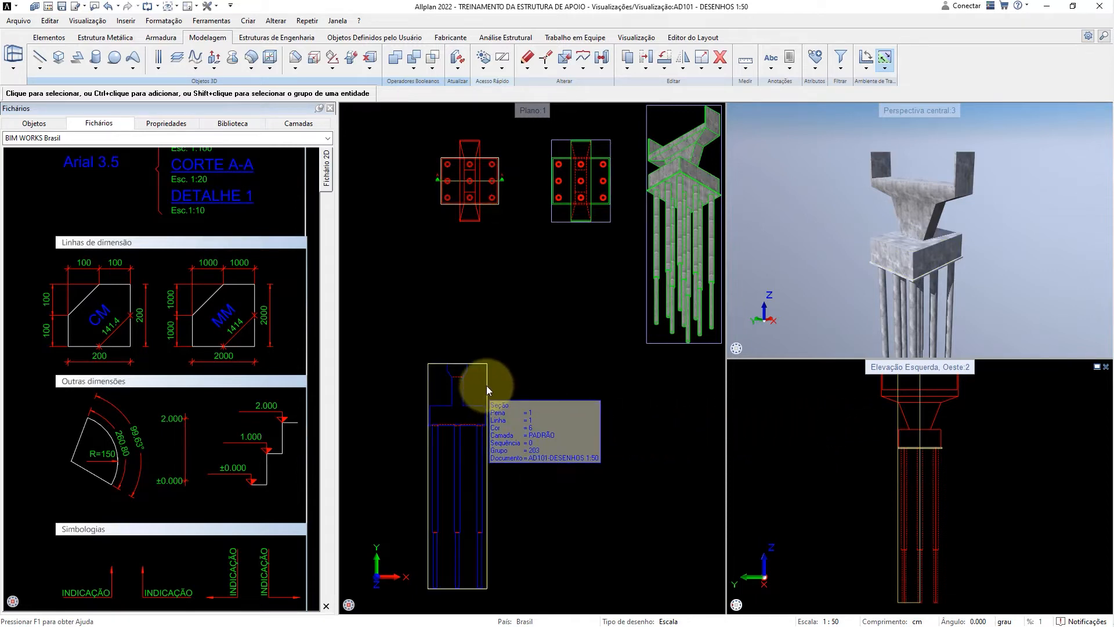
left_click(486, 385)
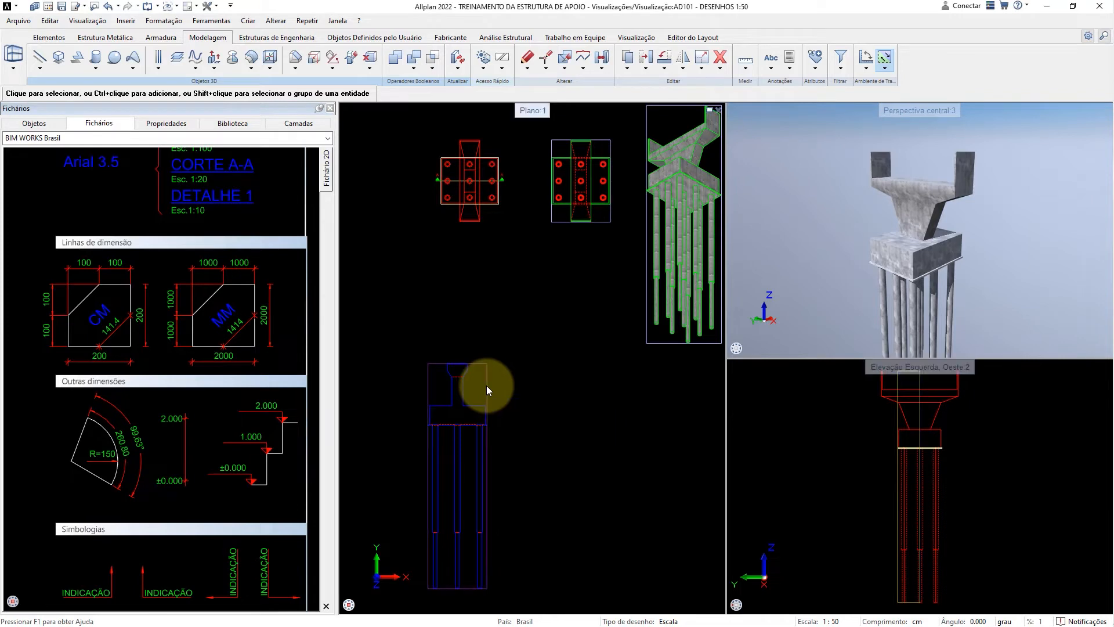
key("Escape")
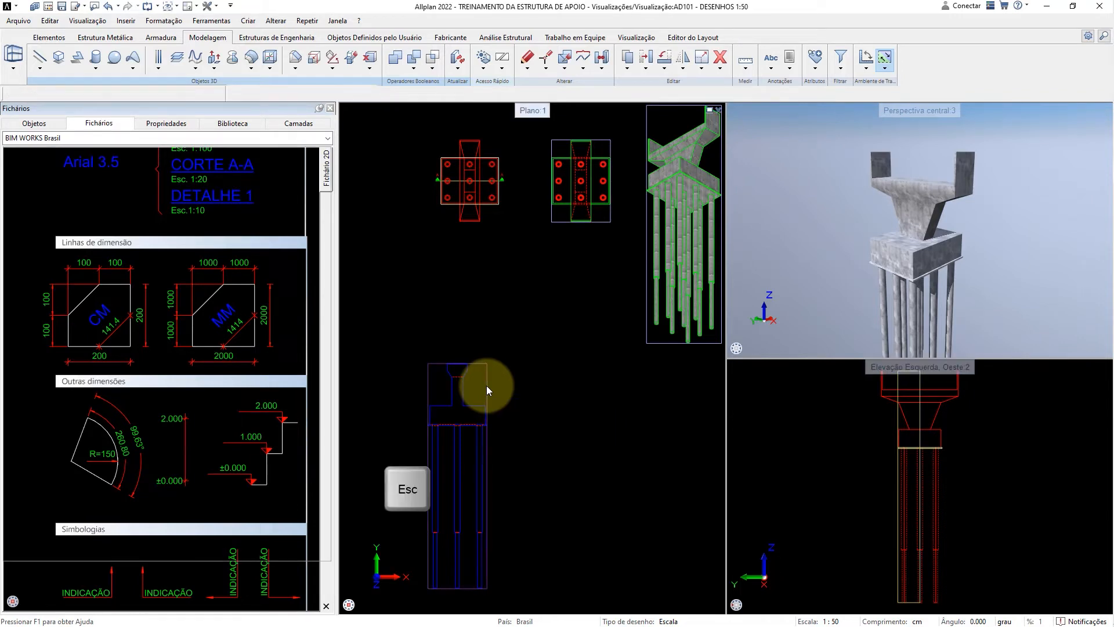
double_click(487, 385)
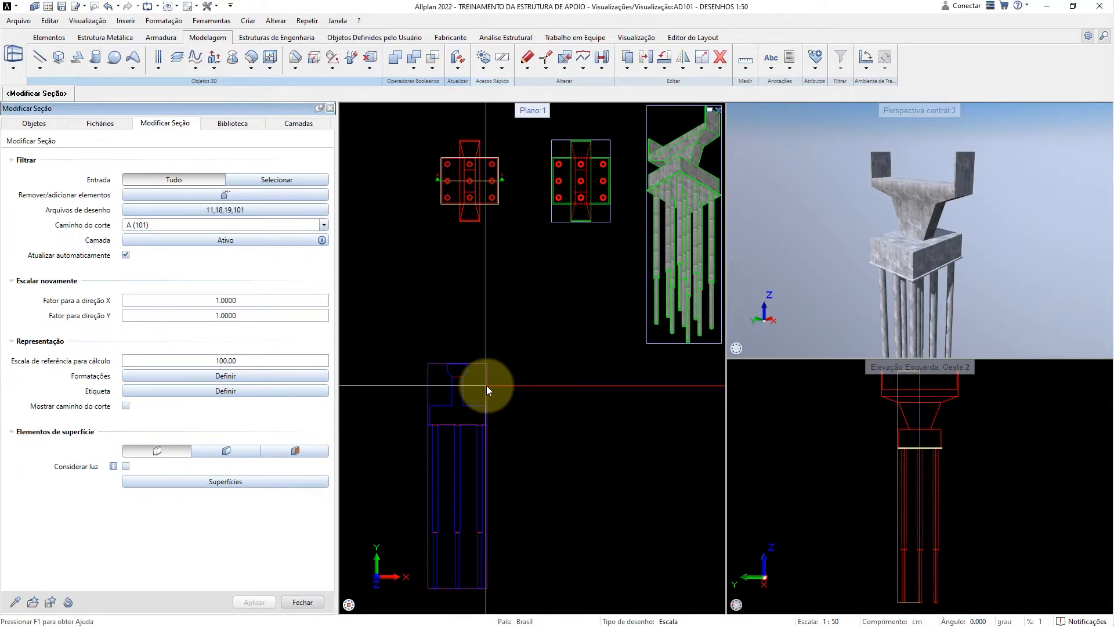
key("Escape")
key("Escape")
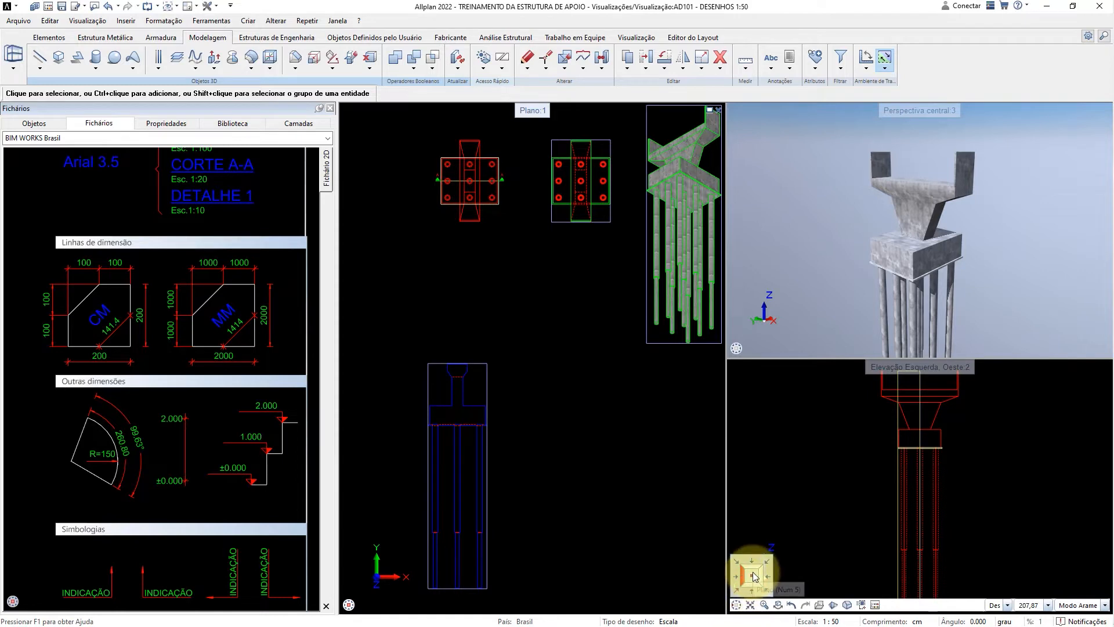
Switch the left elevation viewport to plan view and frame the upper part of the placed section in it.
left_click(751, 575)
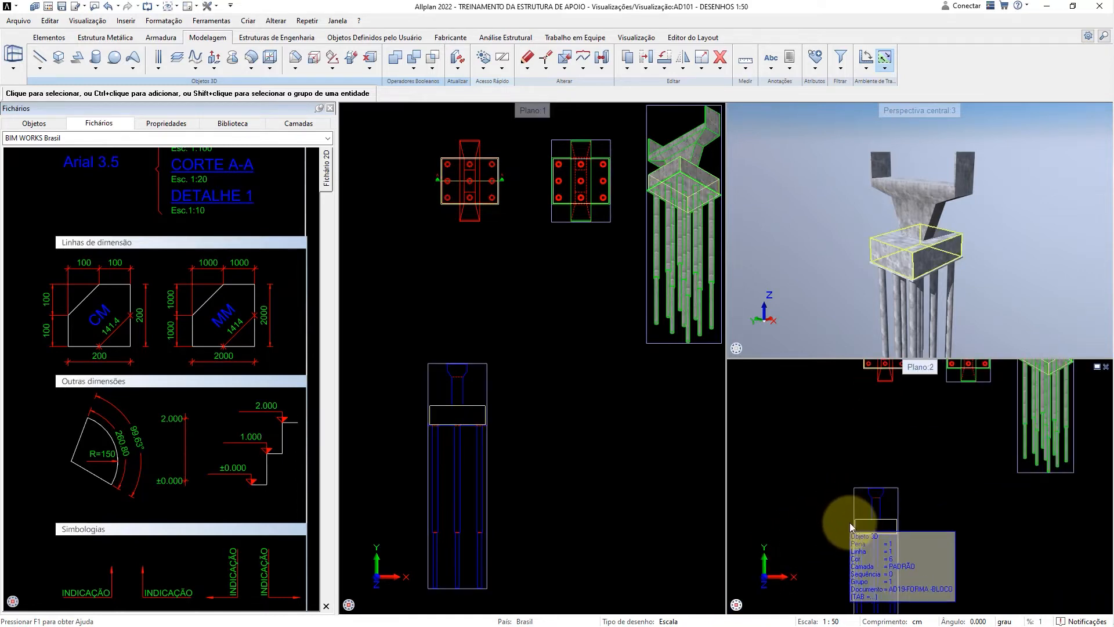
scroll(849, 520, "up", 5)
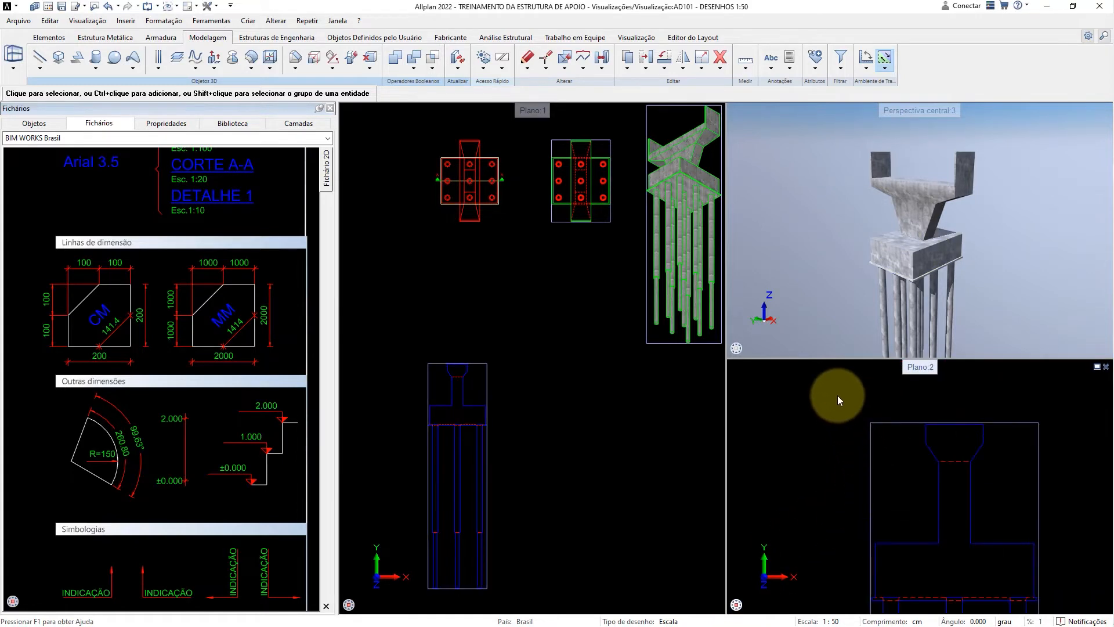
middle_click_drag(837, 394, 826, 428)
scroll(826, 428, "up", 1)
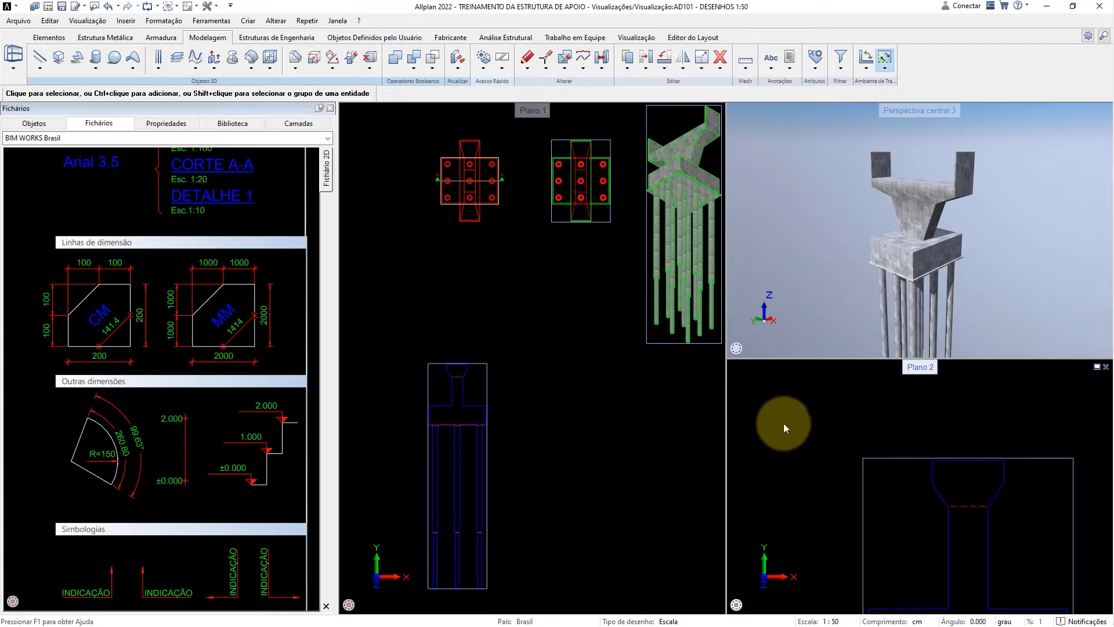
Stretch the depth of cut path A in plan up to the upper end of the support beam projecting beyond the pile cap.
mouse_move(516, 242)
left_mouse_down()
mouse_move(485, 186)
mouse_move(414, 129)
left_mouse_up()
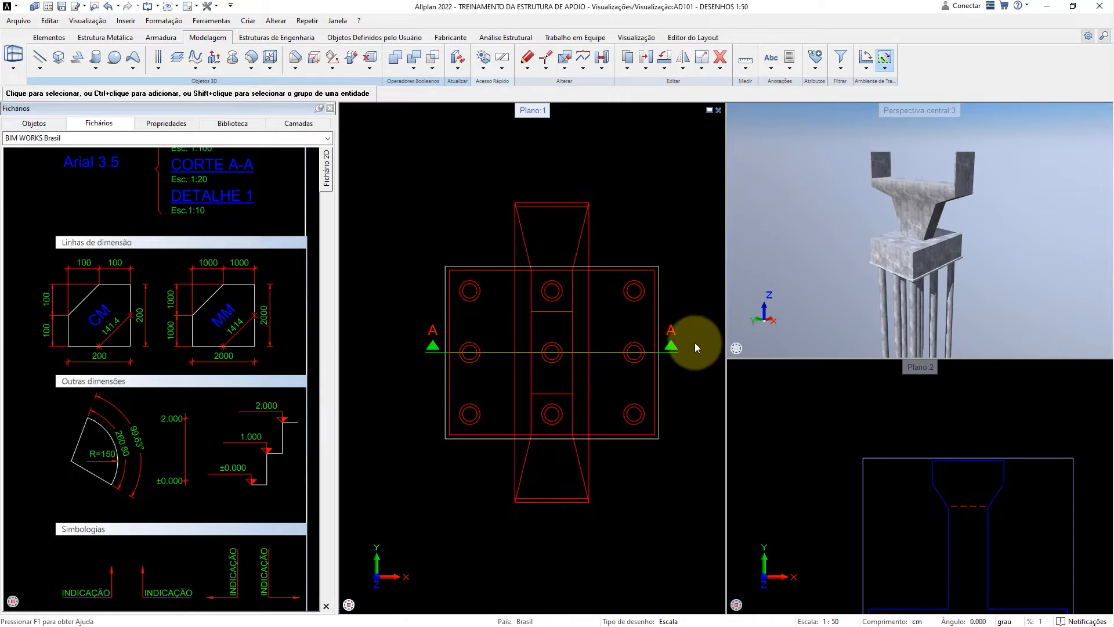
left_click(665, 352)
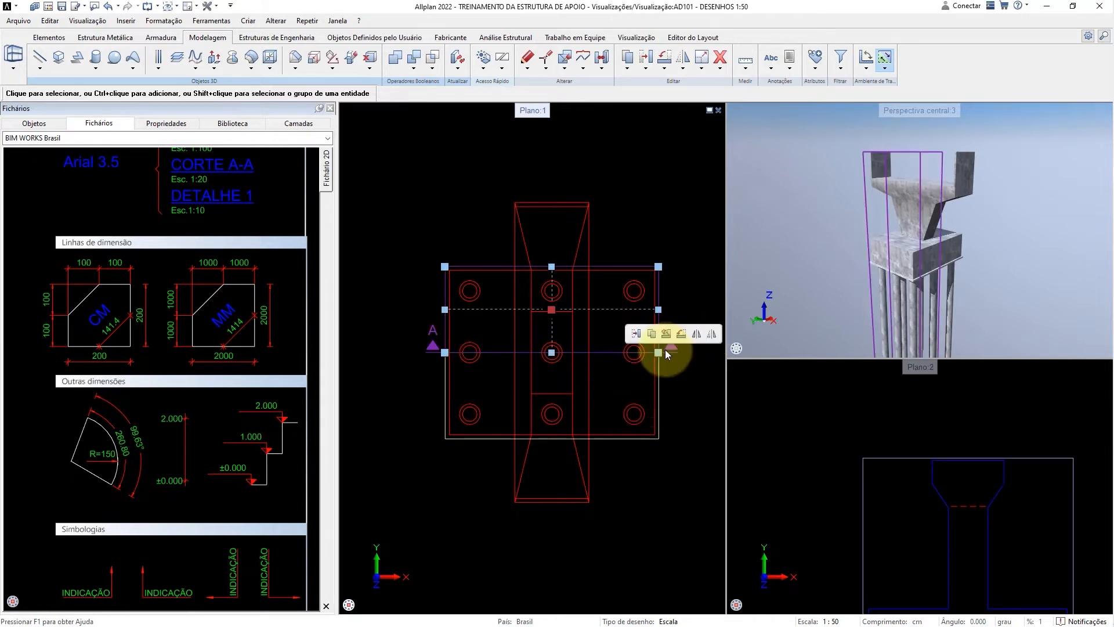
left_click(689, 377)
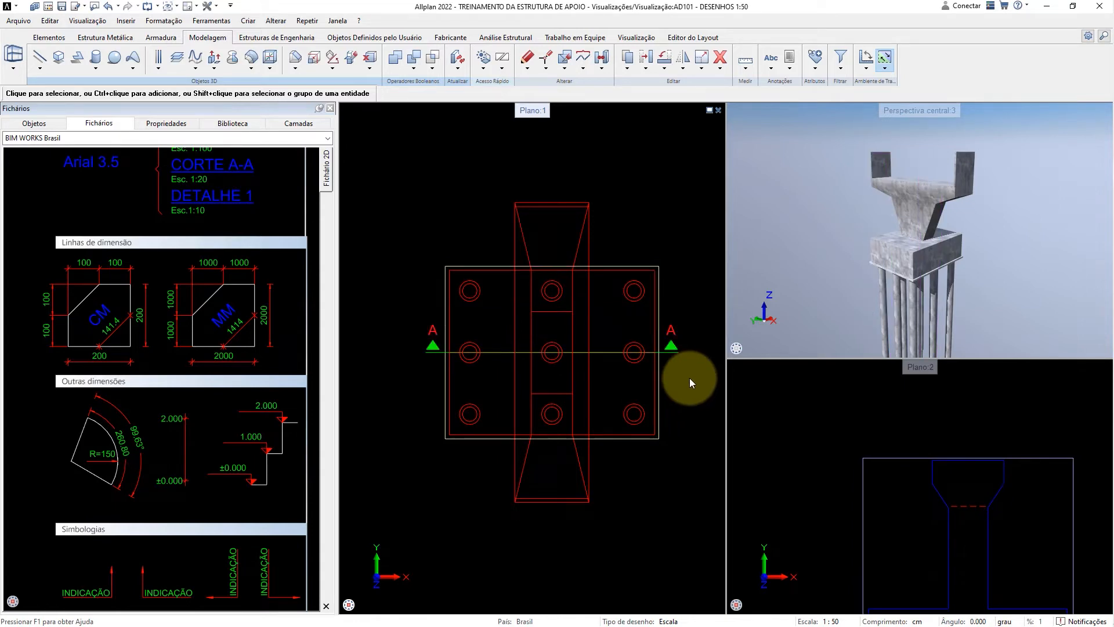
left_click(670, 351)
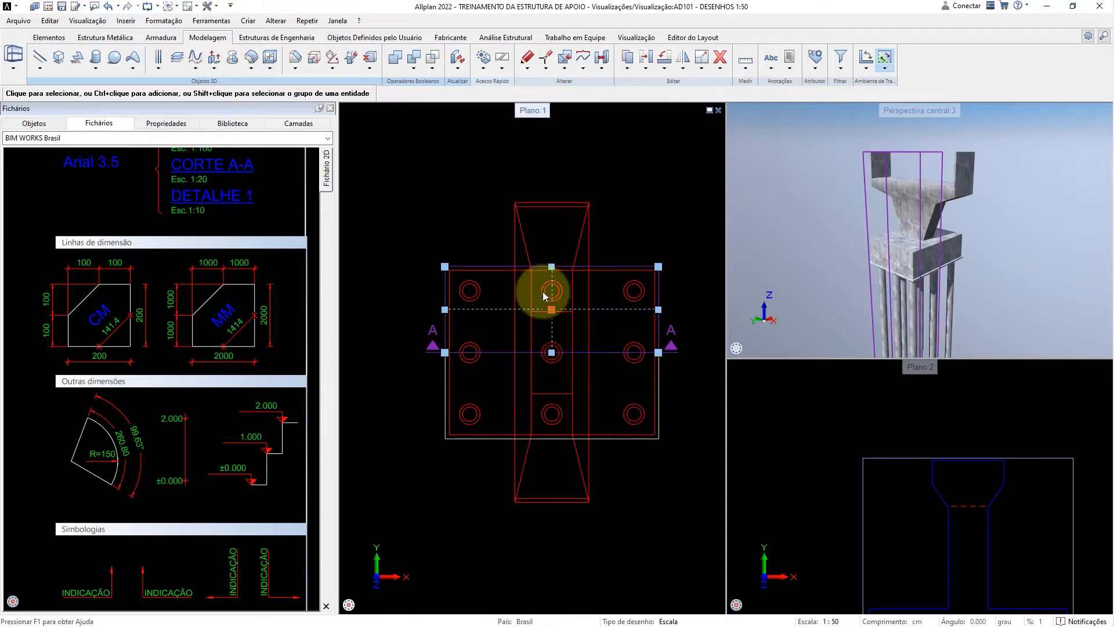
left_click(553, 255)
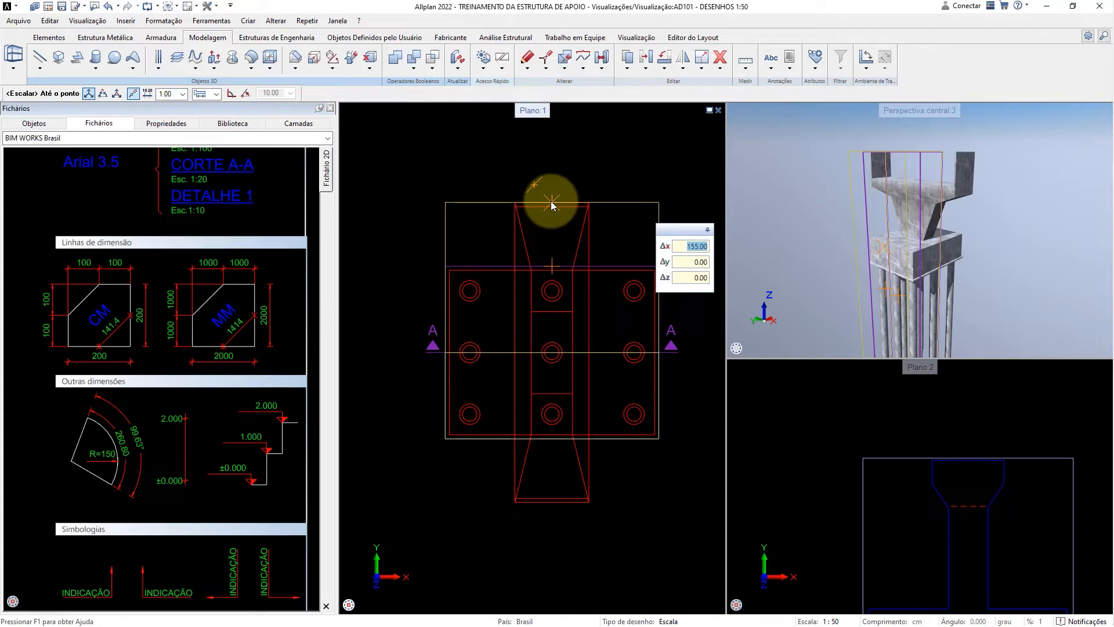
left_click(552, 202)
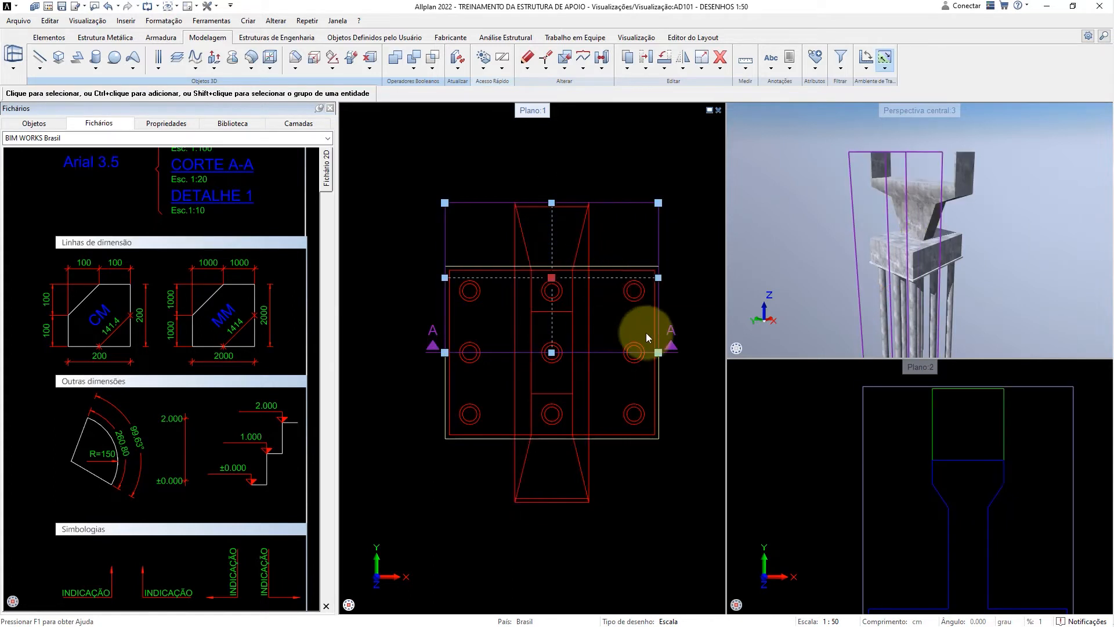
key("Escape")
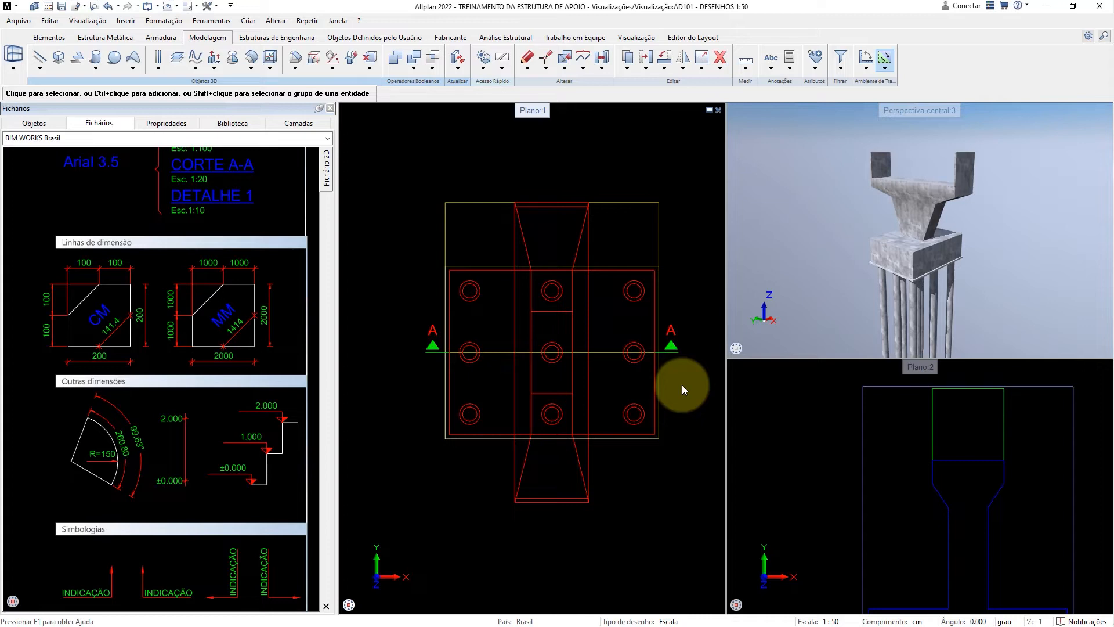
Draw cut path B lengthwise through the centre of the support beam, with its depth reaching the pile cap's lower-right corner in plan.
key("s")
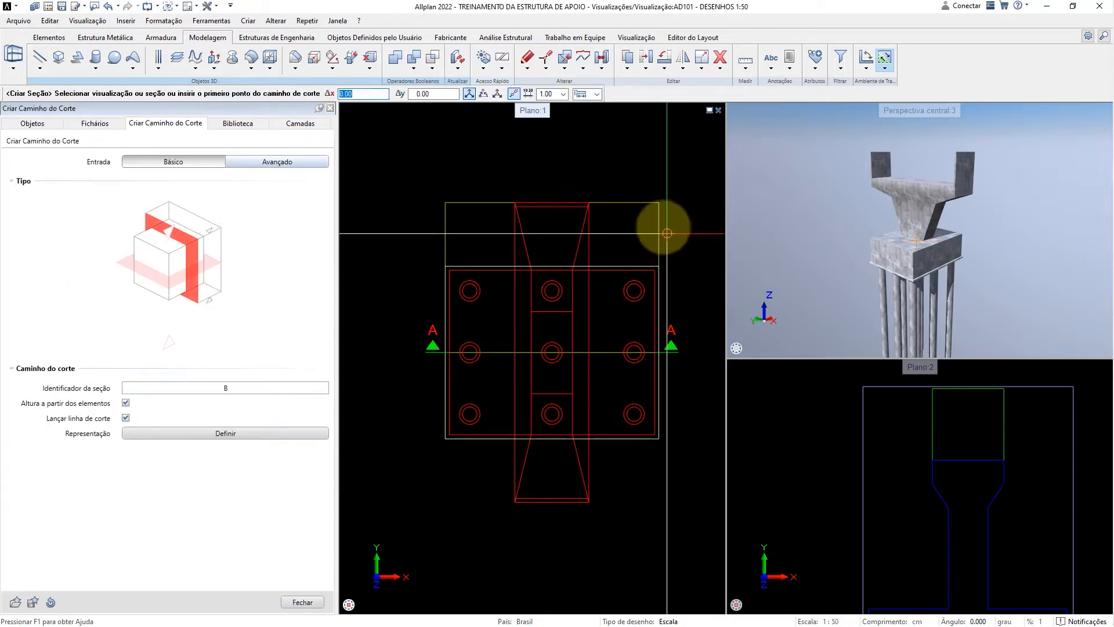
left_click(547, 203)
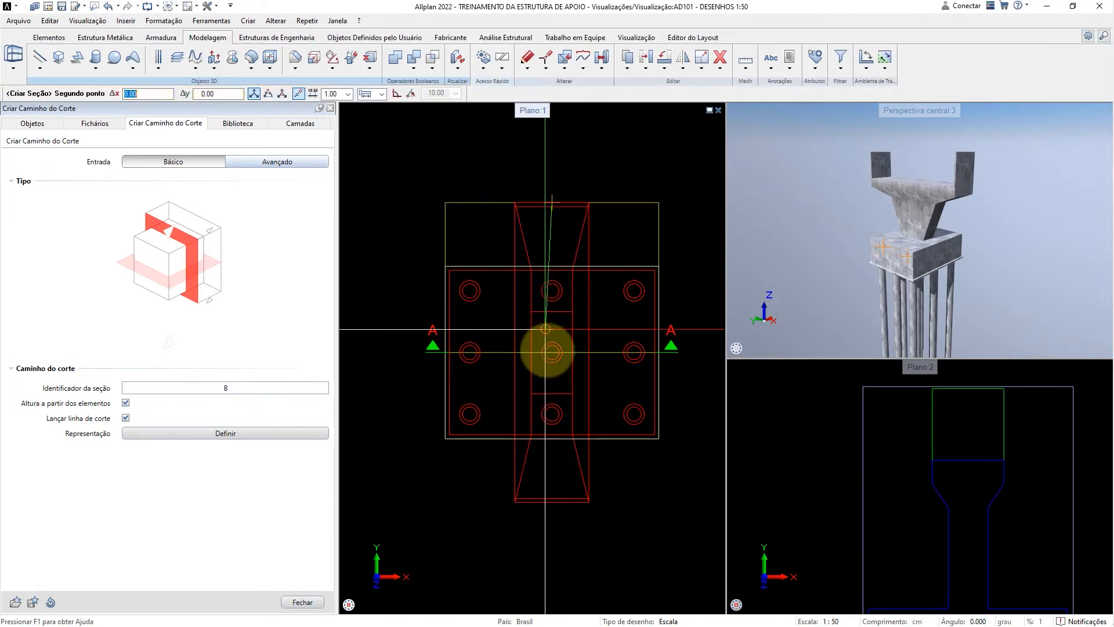
left_click(551, 499)
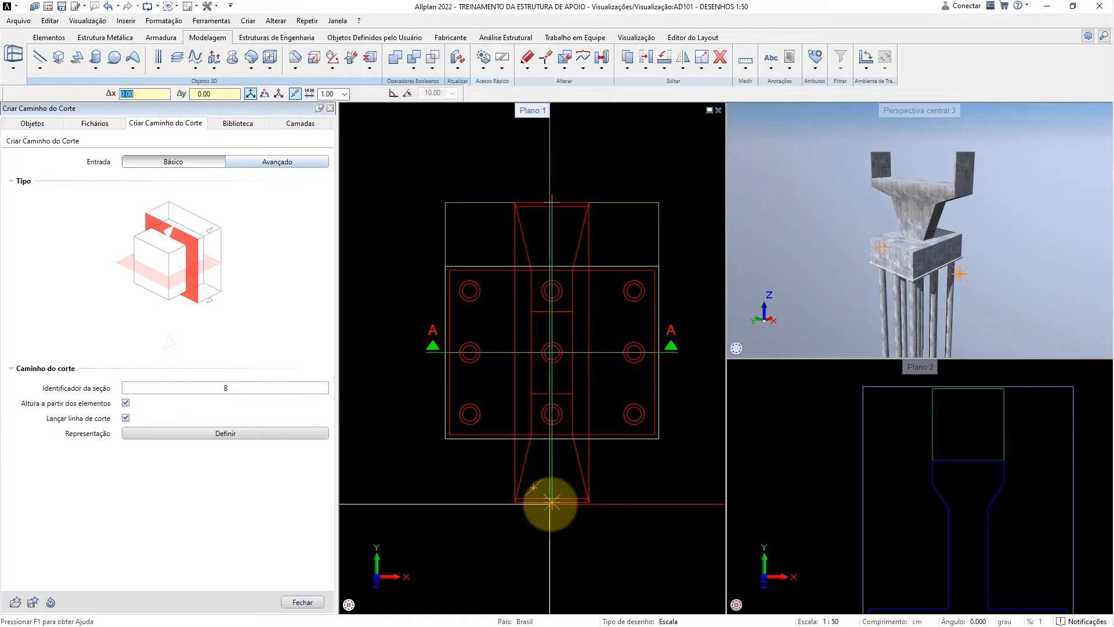
key("Escape")
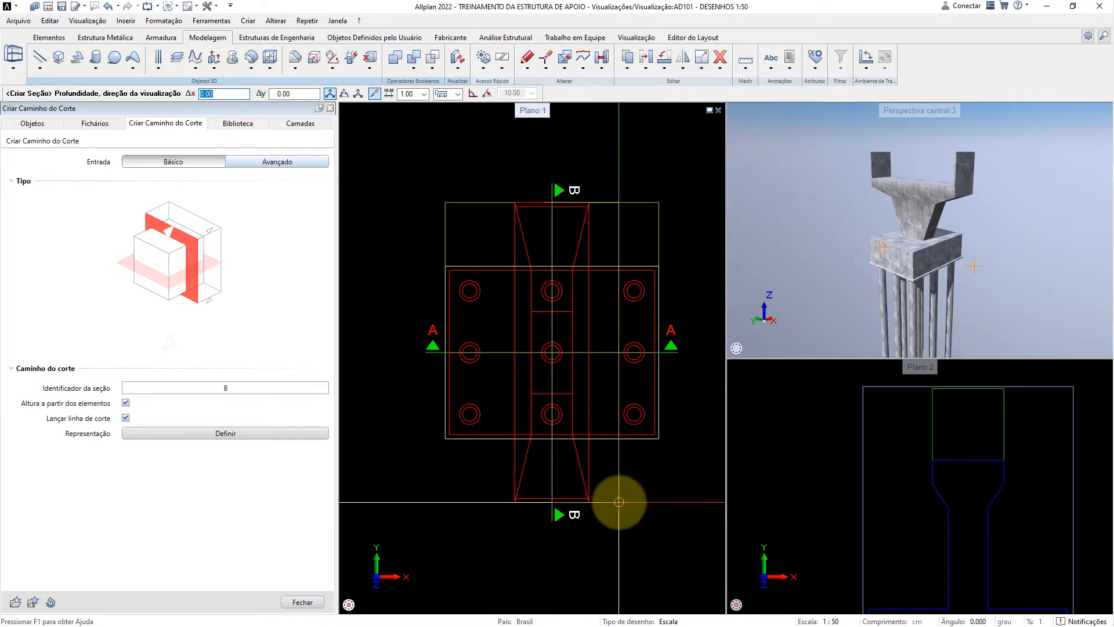
left_click(658, 439)
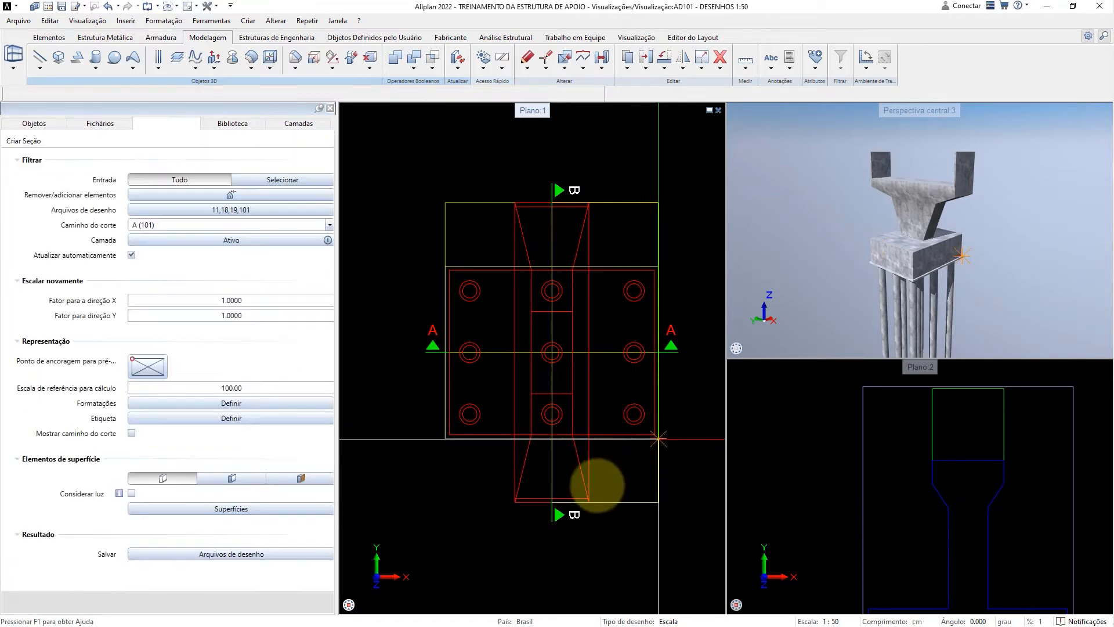
Place section B beside section A below the plan, aligned with the top of section A, and finish section creation.
scroll(559, 472, "down", 6)
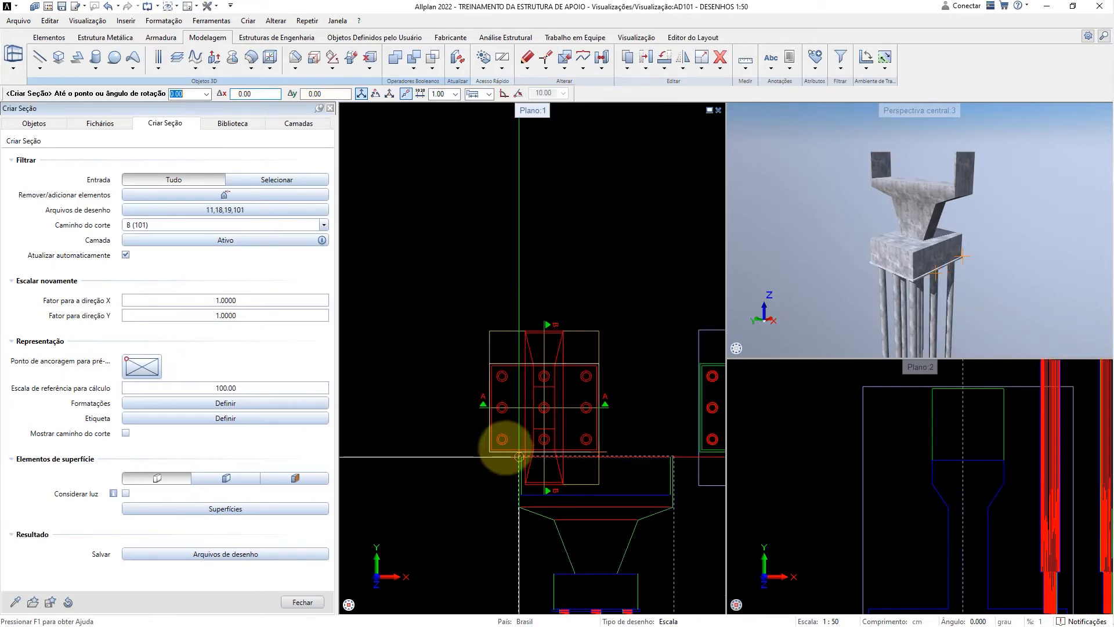
scroll(470, 413, "down", 4)
scroll(513, 472, "up", 6)
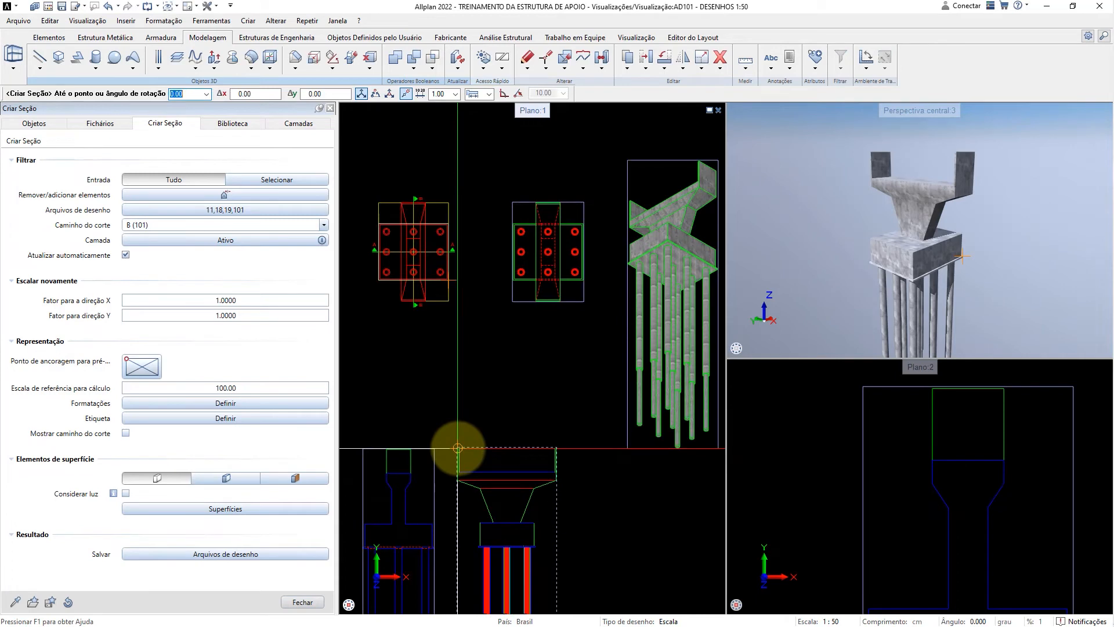
left_click(458, 448)
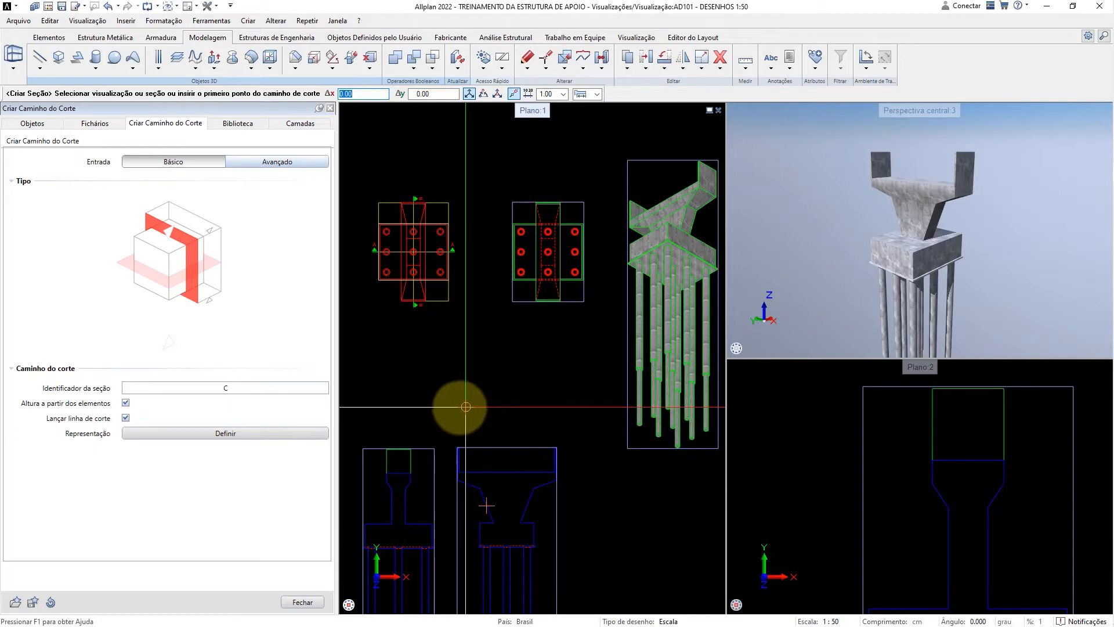
key("Escape")
key("Escape")
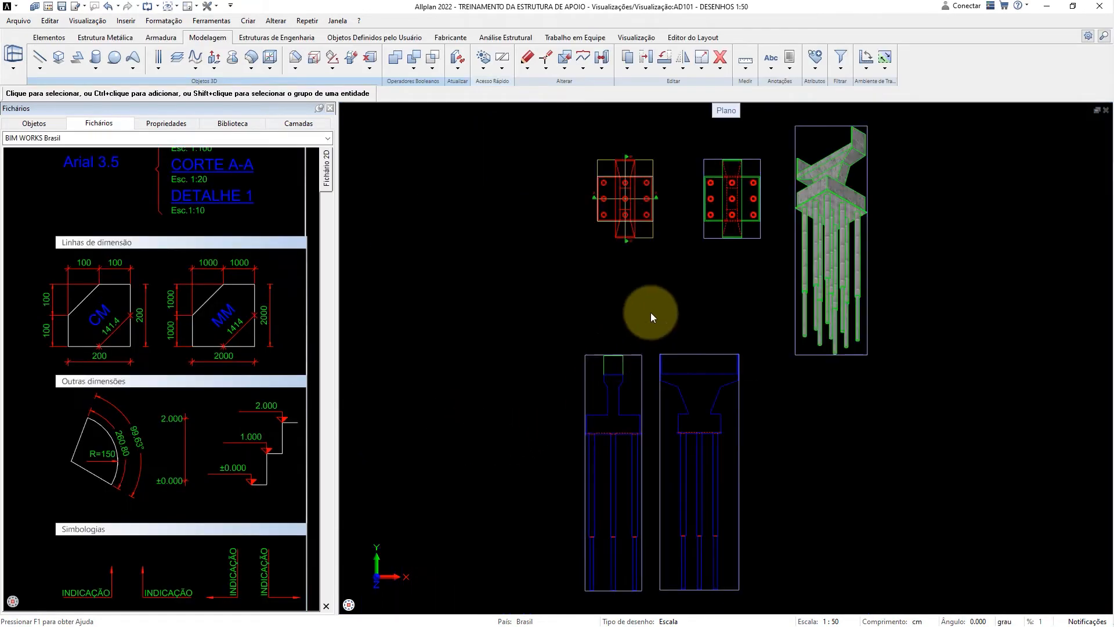
Try to stretch cut path B so that its cut line moves from the beam's centre to the beam's left edge.
scroll(753, 409, "up", 5)
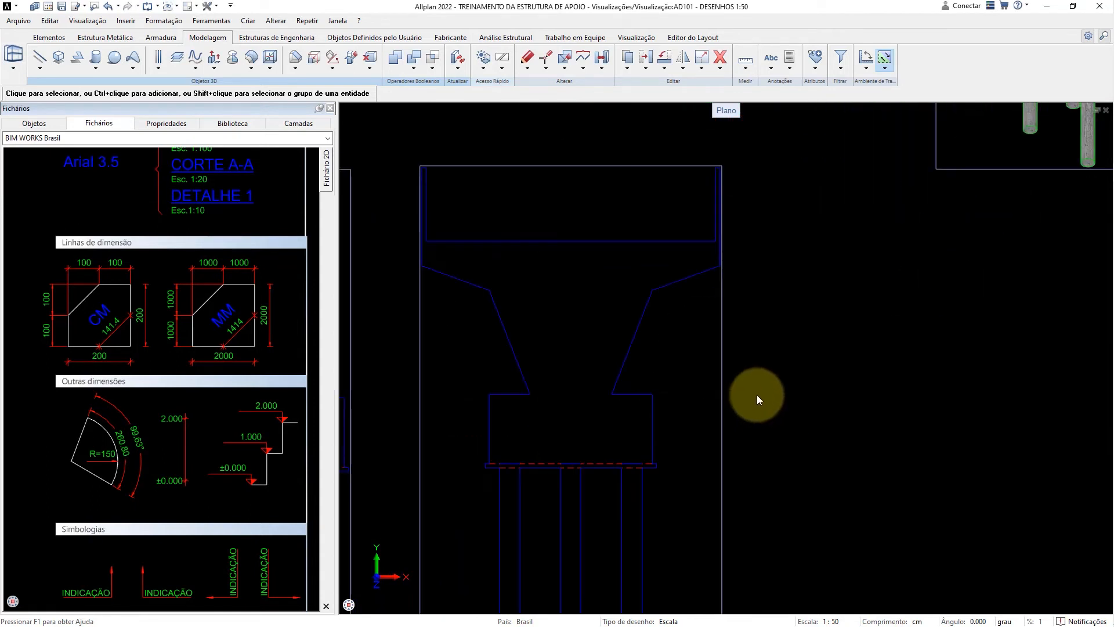
middle_click_drag(771, 390, 1025, 368)
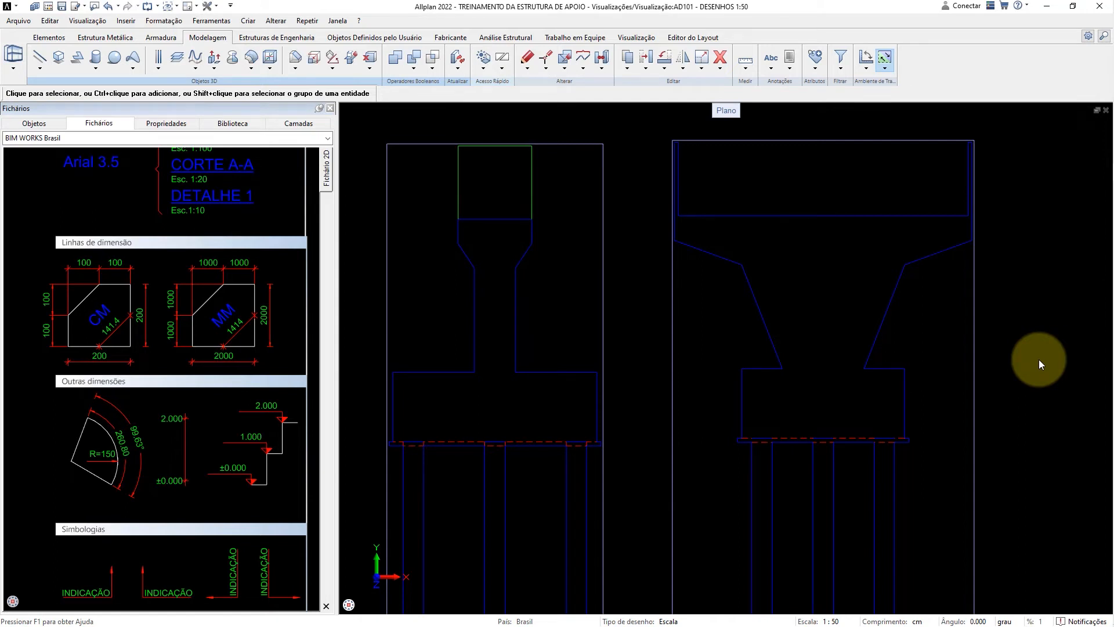
scroll(1039, 359, "down", 5)
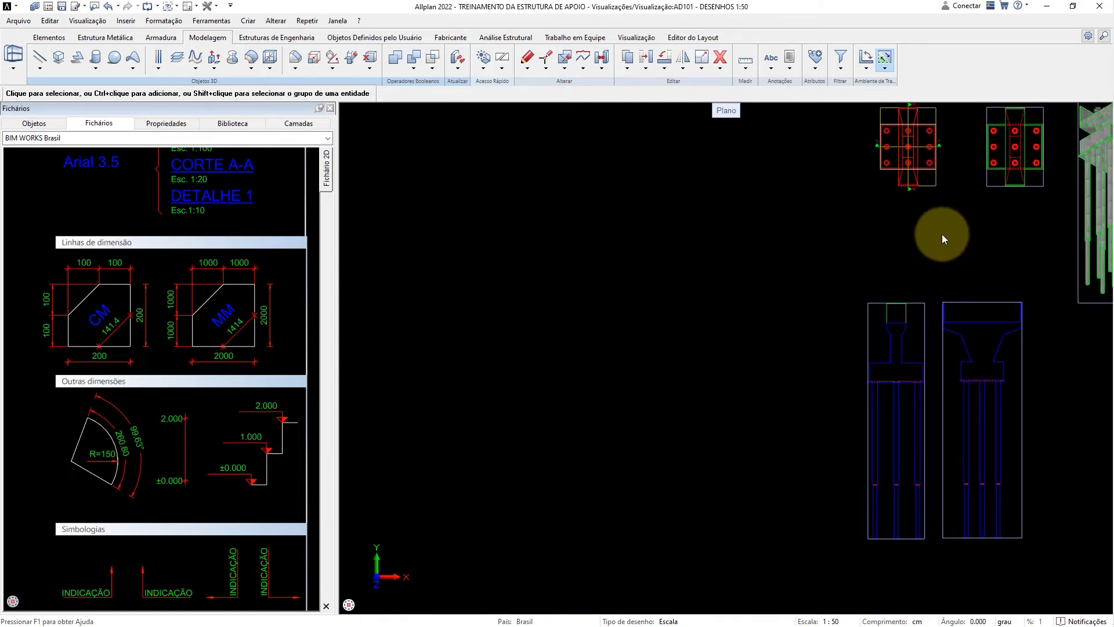
middle_click_drag(942, 234, 890, 278)
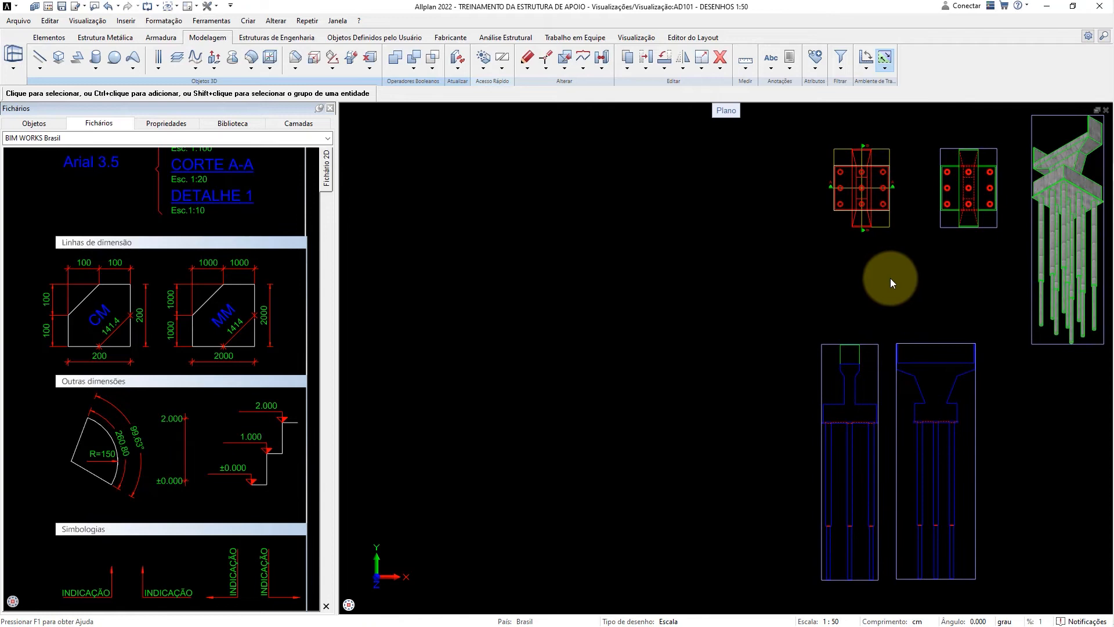
left_click(886, 227)
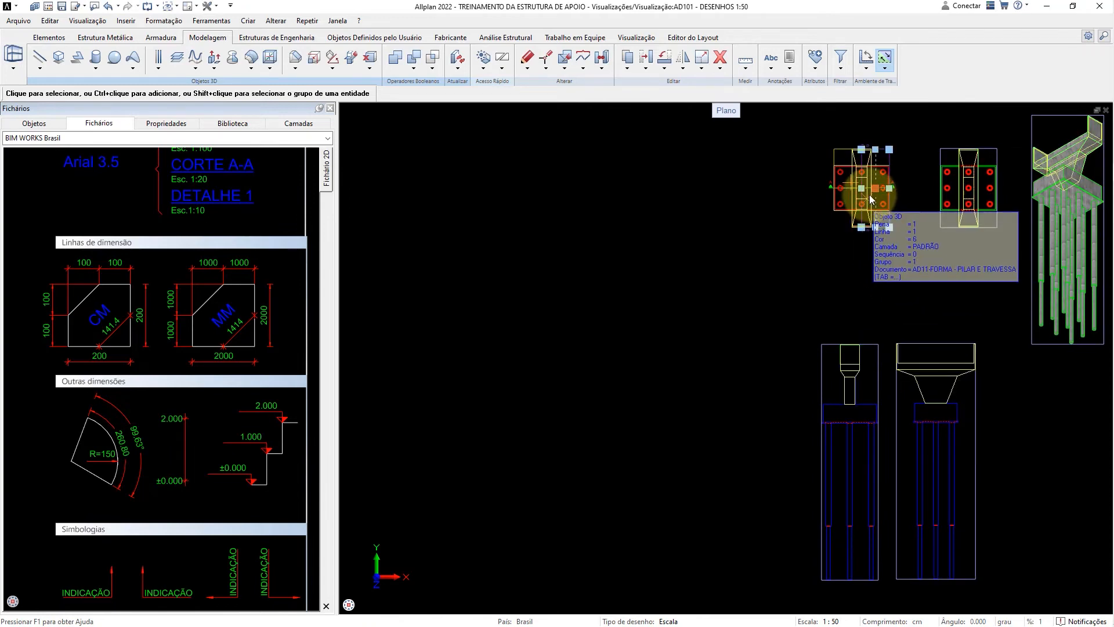
mouse_move(864, 188)
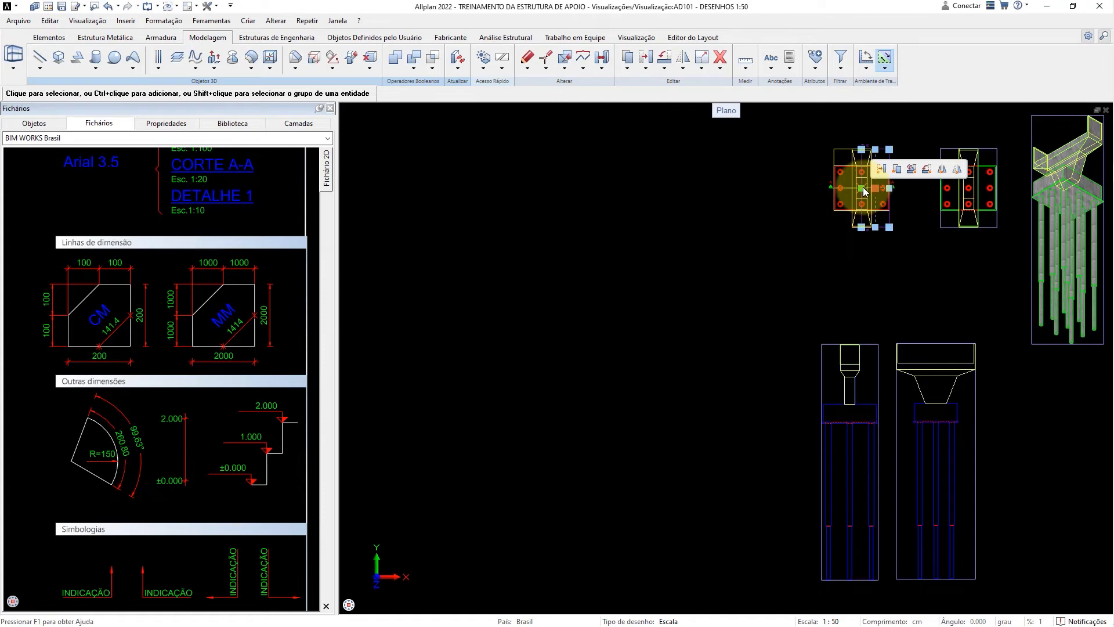
left_click(862, 186)
scroll(863, 186, "up", 3)
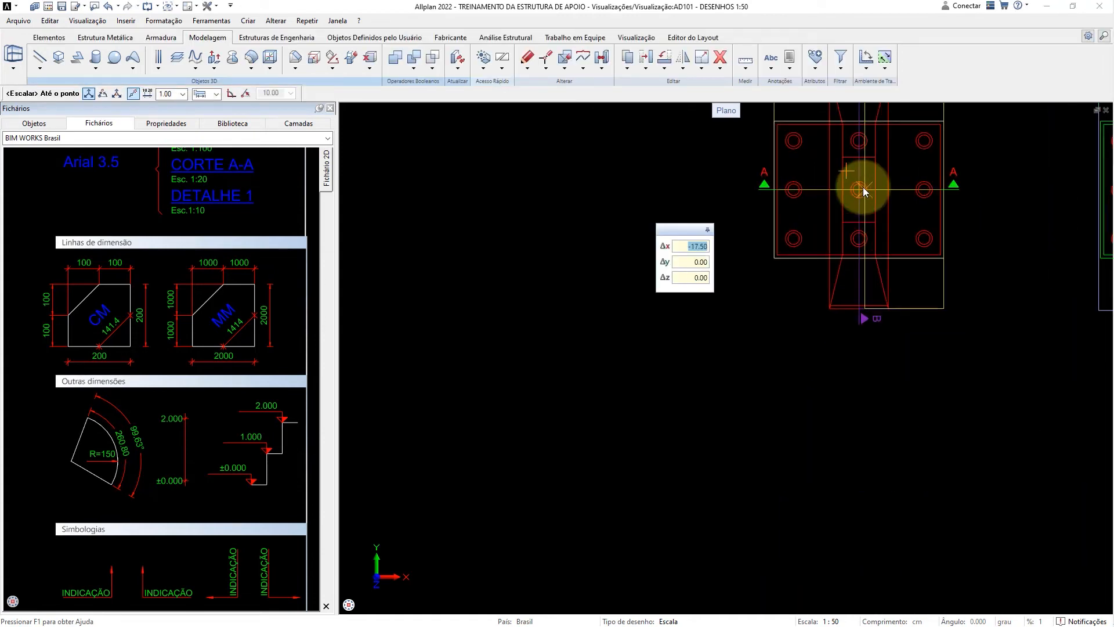
scroll(834, 184, "down", 2)
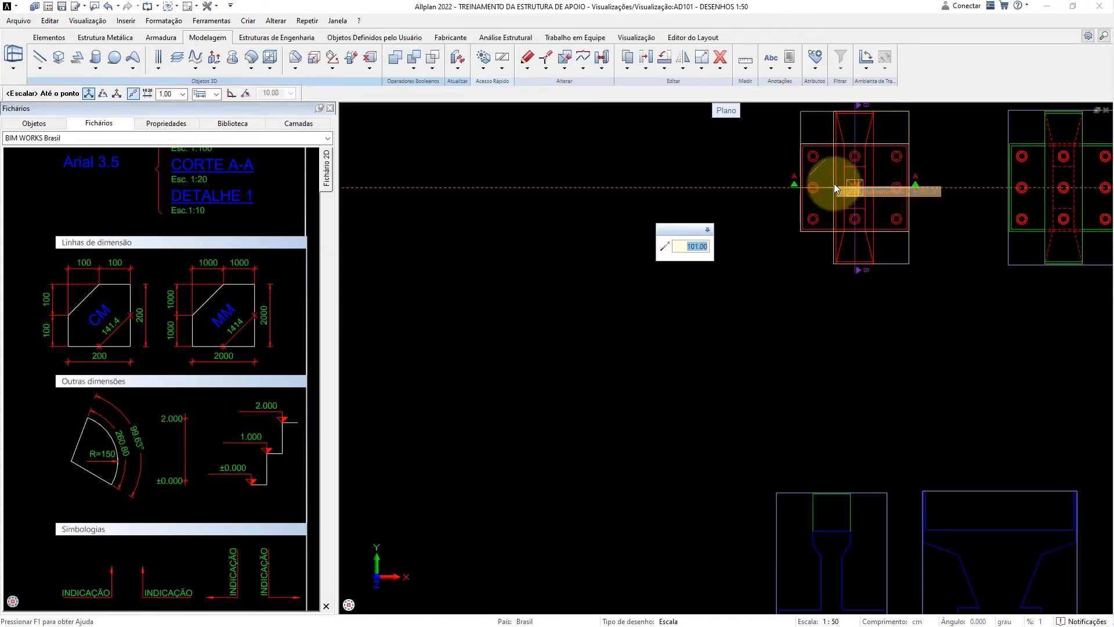
scroll(834, 183, "down", 2)
left_click(834, 183)
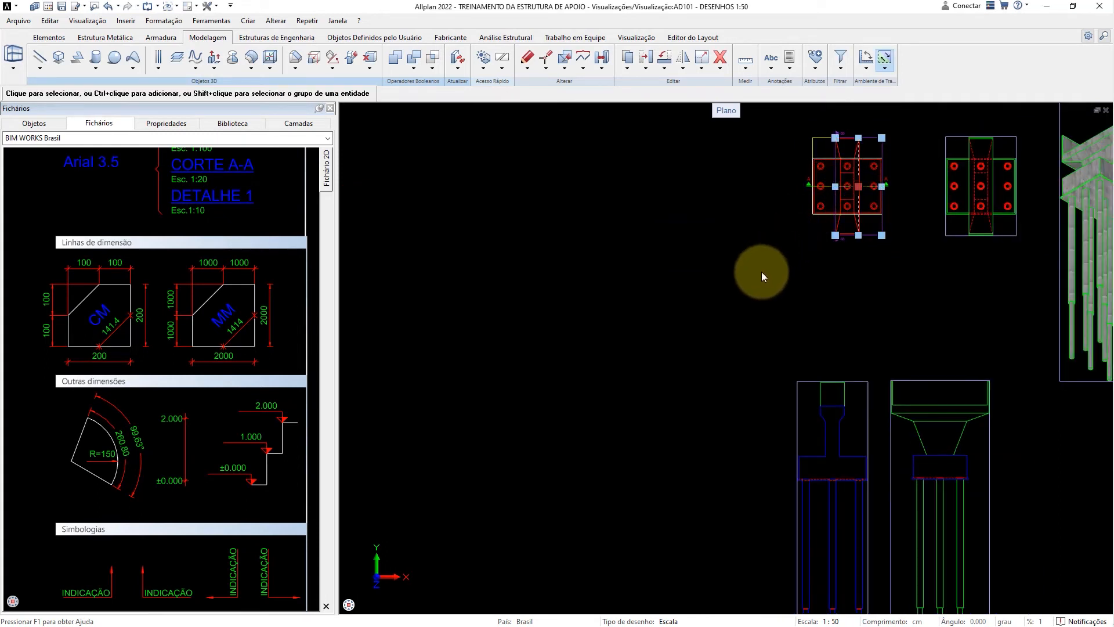
key("Escape")
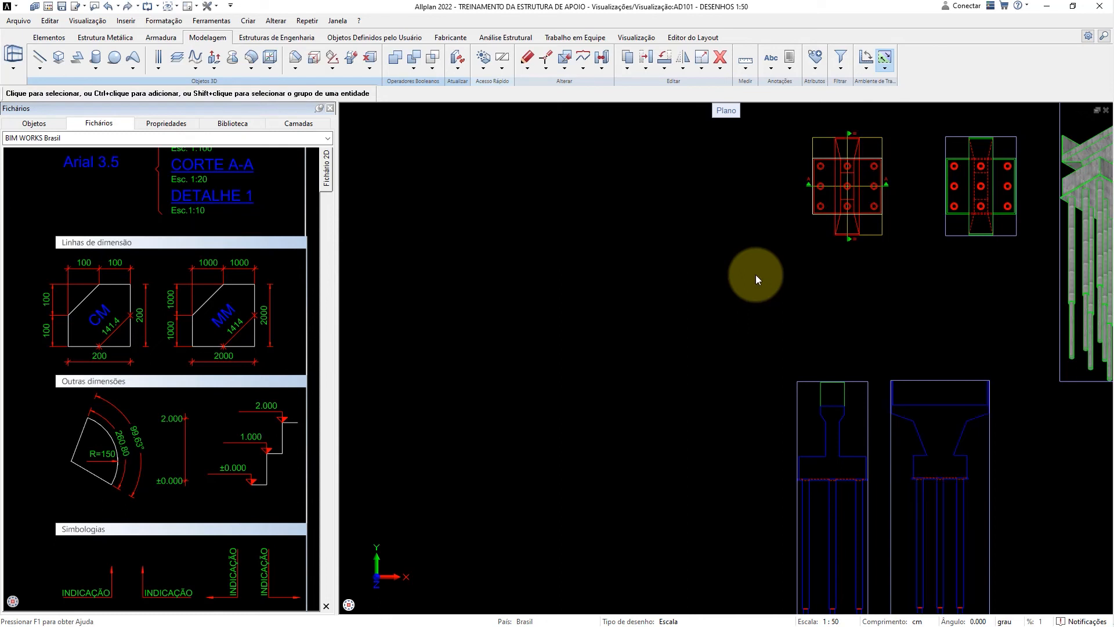
Show the plan, perspective and front elevation together and raise the lower limit of cut path A to just below the pile cap.
key("F5")
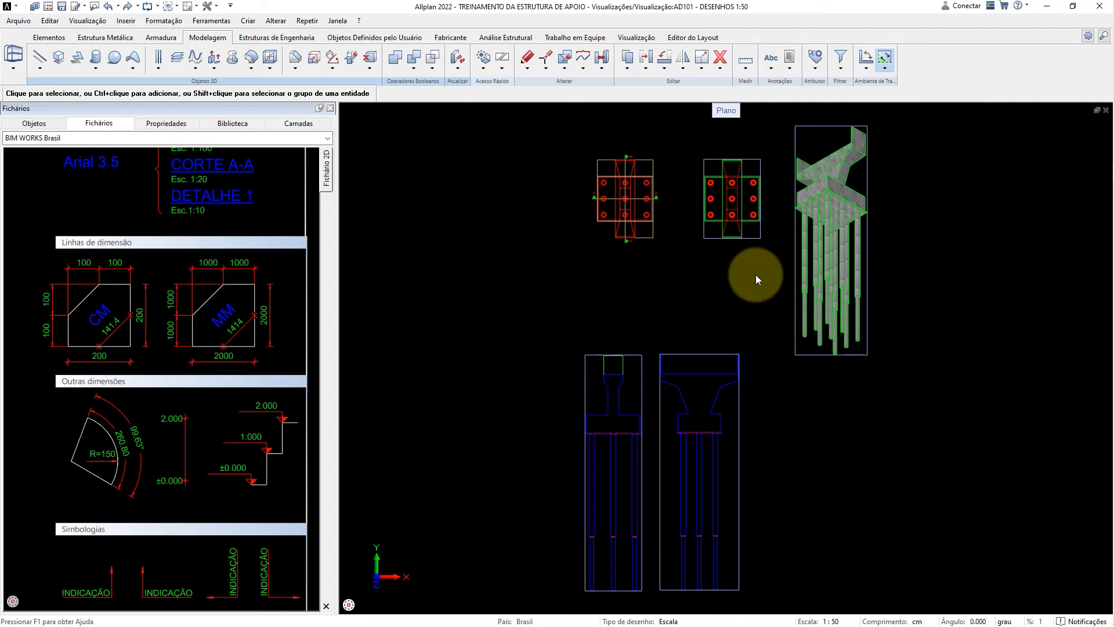
key("ctrl+3")
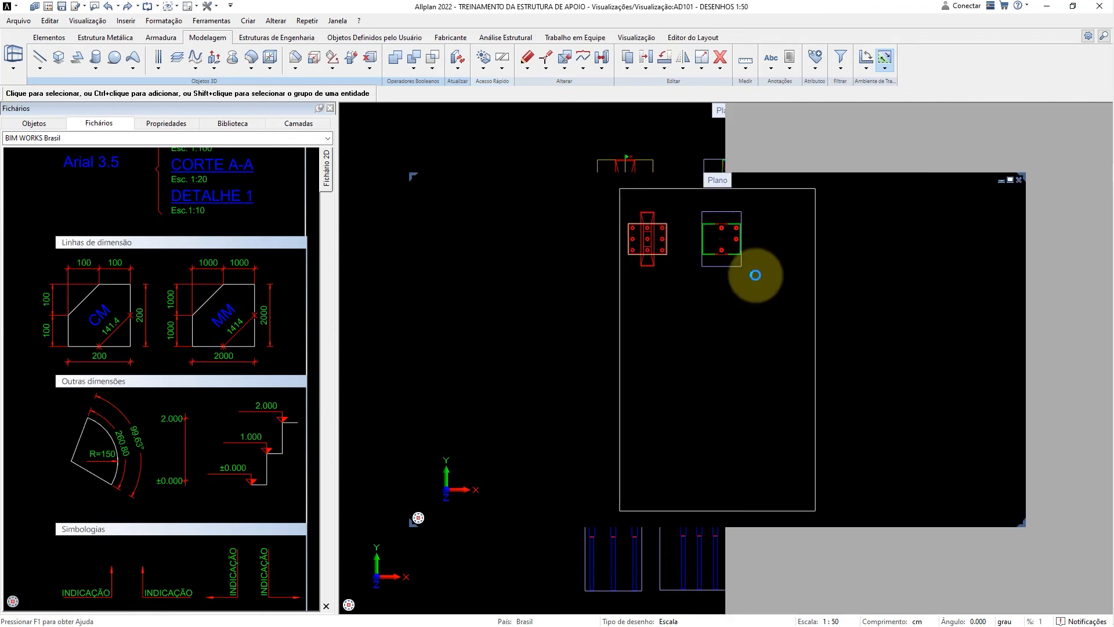
left_click(890, 414)
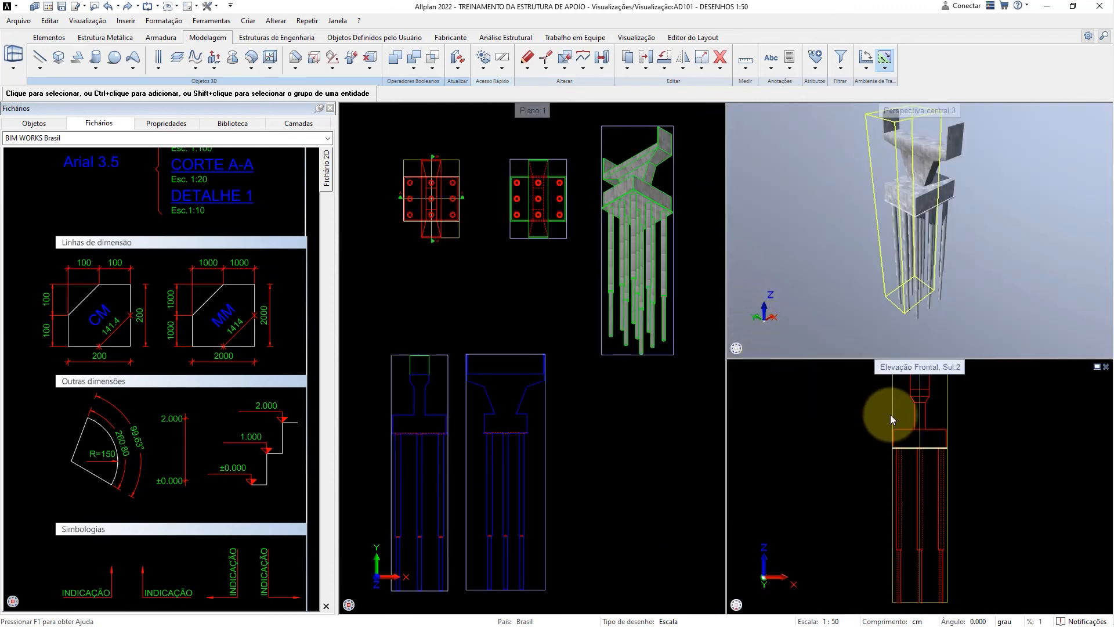
middle_click_drag(859, 495, 840, 460)
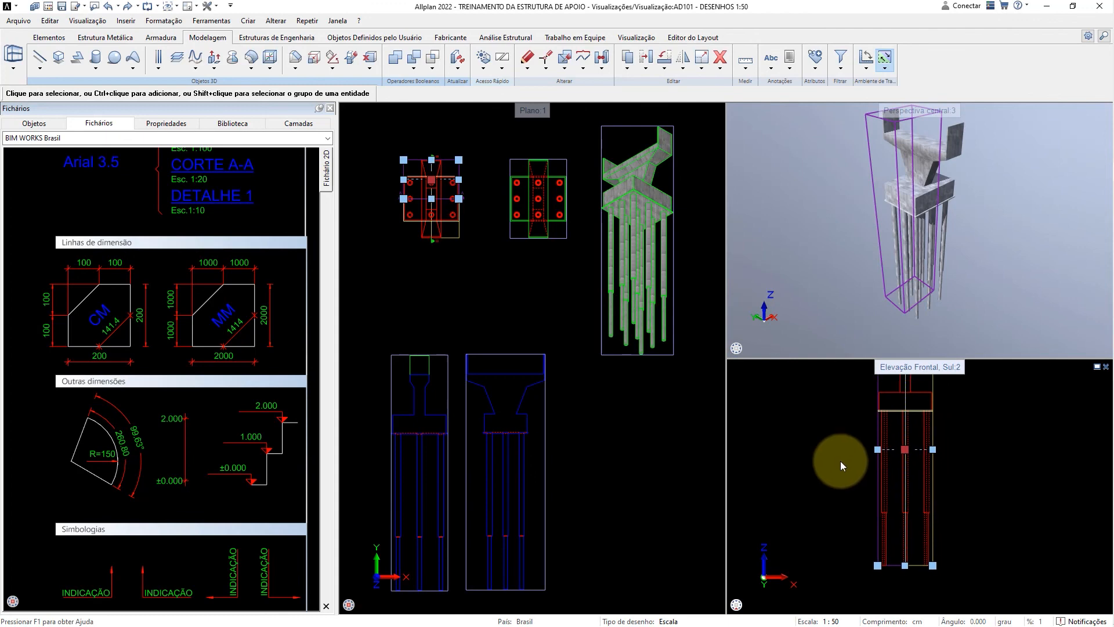
left_click(905, 565)
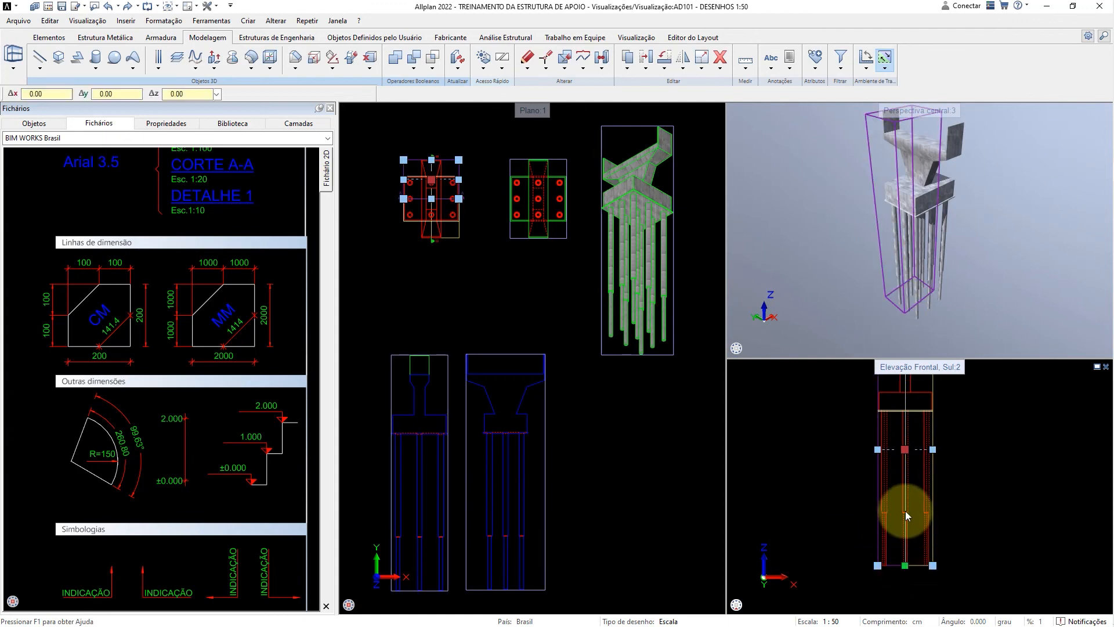
left_click(907, 419)
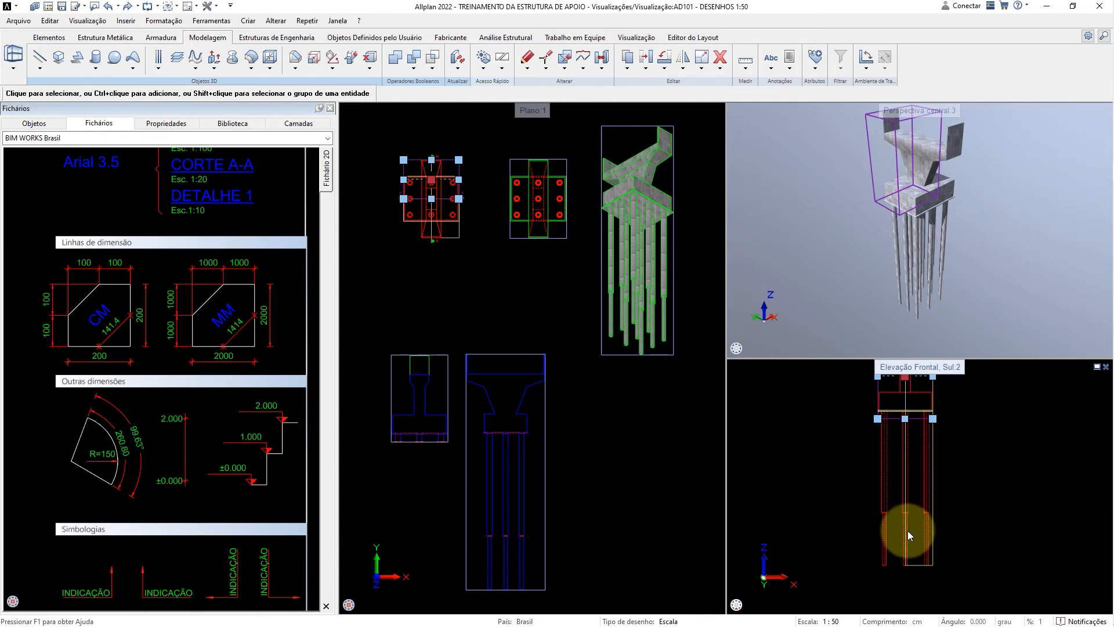
Raise the lower limit of cut path B in the front elevation to the same height as that of cut path A.
left_click(919, 566)
left_click(920, 566)
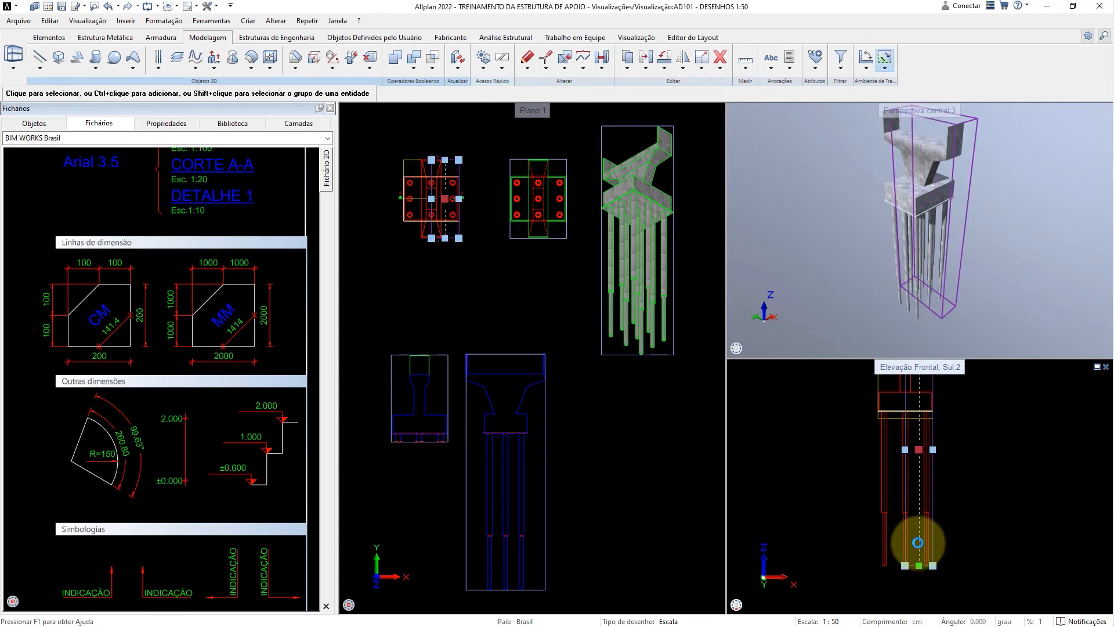
left_click(906, 420)
left_click(696, 456)
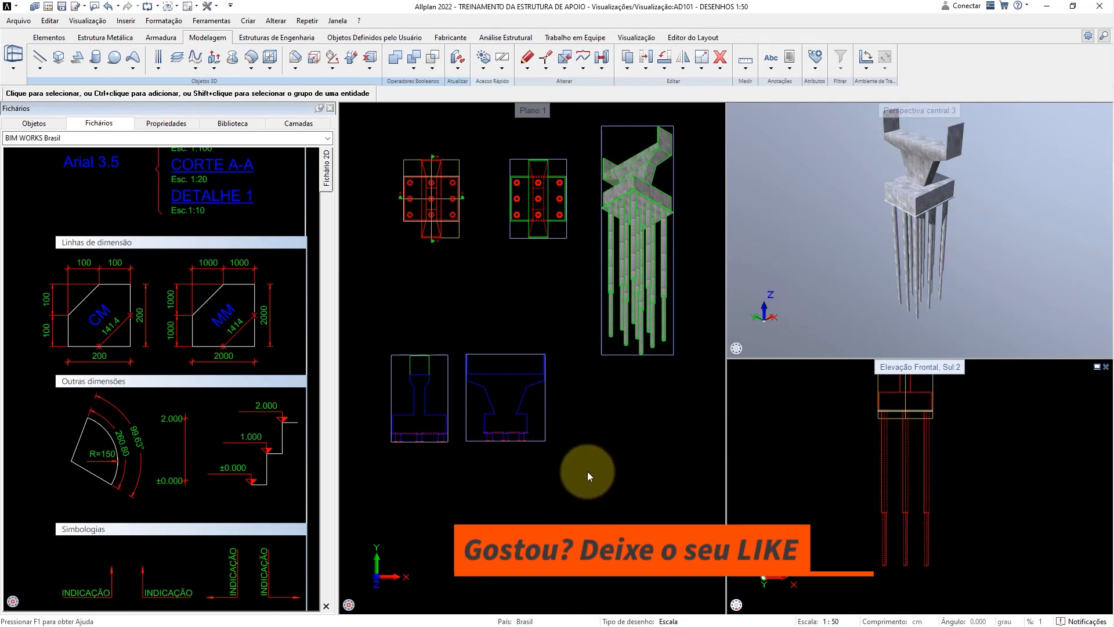
left_click_drag(570, 471, 362, 347)
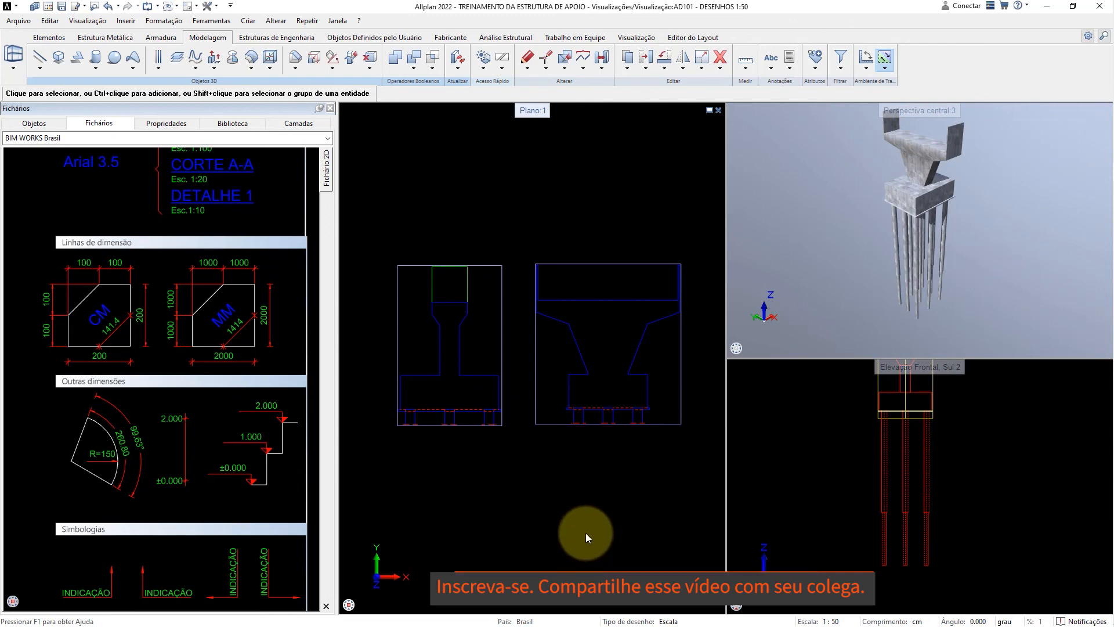
scroll(586, 532, "down", 2)
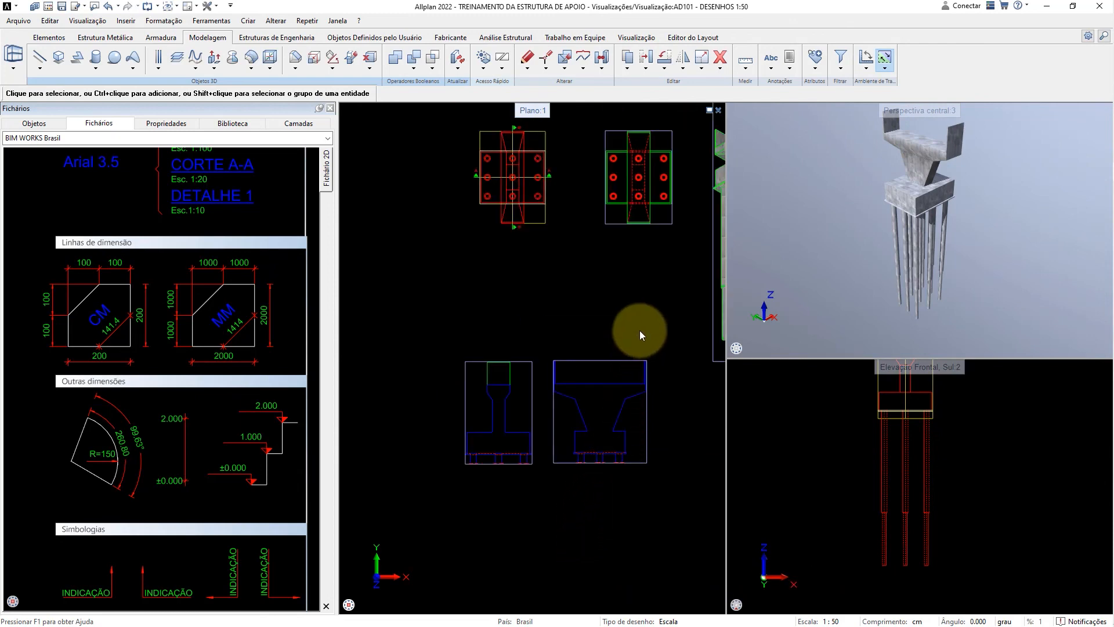
middle_click_drag(640, 329, 504, 351)
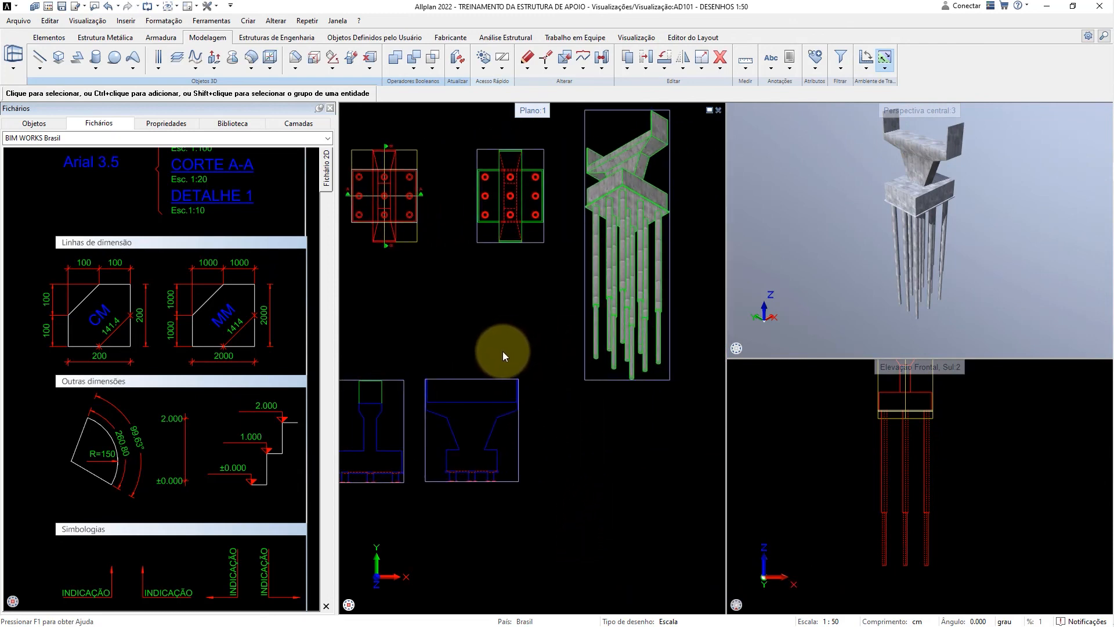